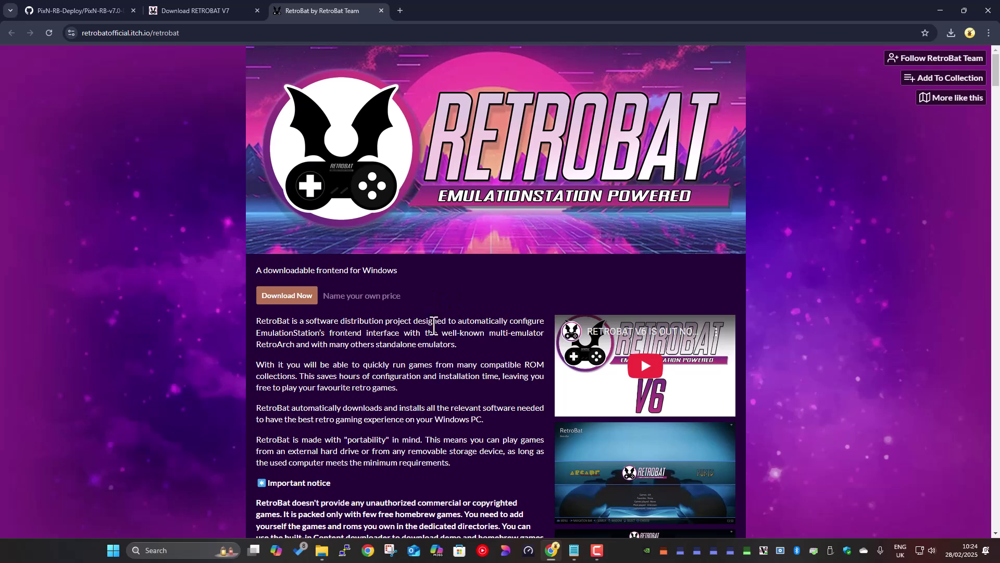
# Step: Skip the payment on the RetroBat page, start downloading RetroBat-v7.0.0-stable-win64-setup.exe and consent to the data-use request
pyautogui.click(284, 311)
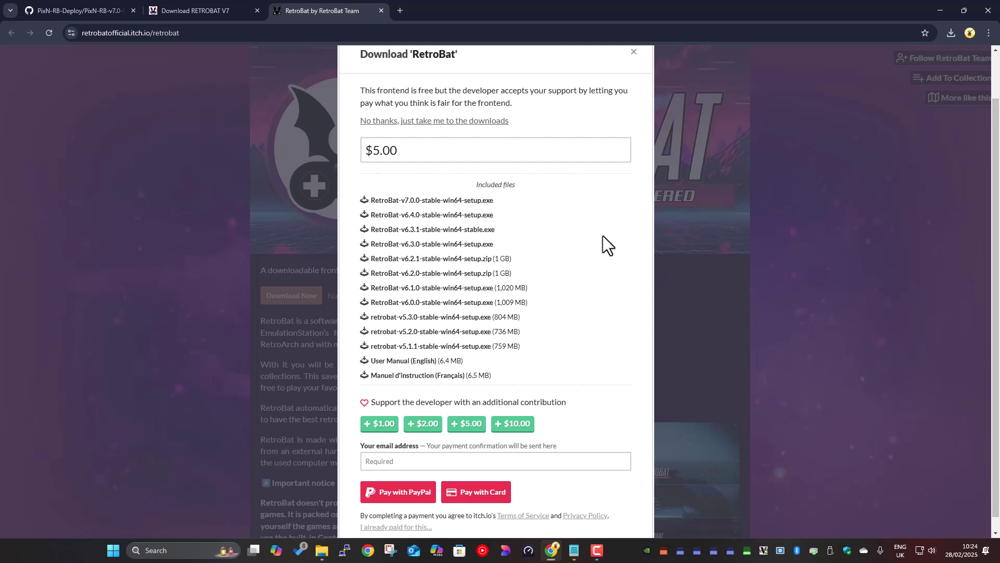
pyautogui.scroll(1, 424, 313)
pyautogui.click(422, 174)
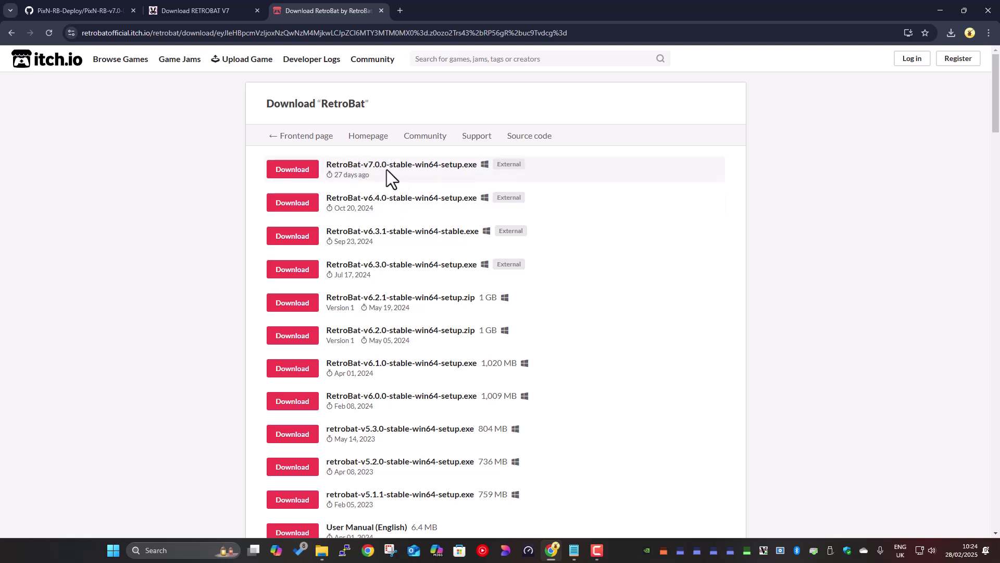
pyautogui.click(294, 170)
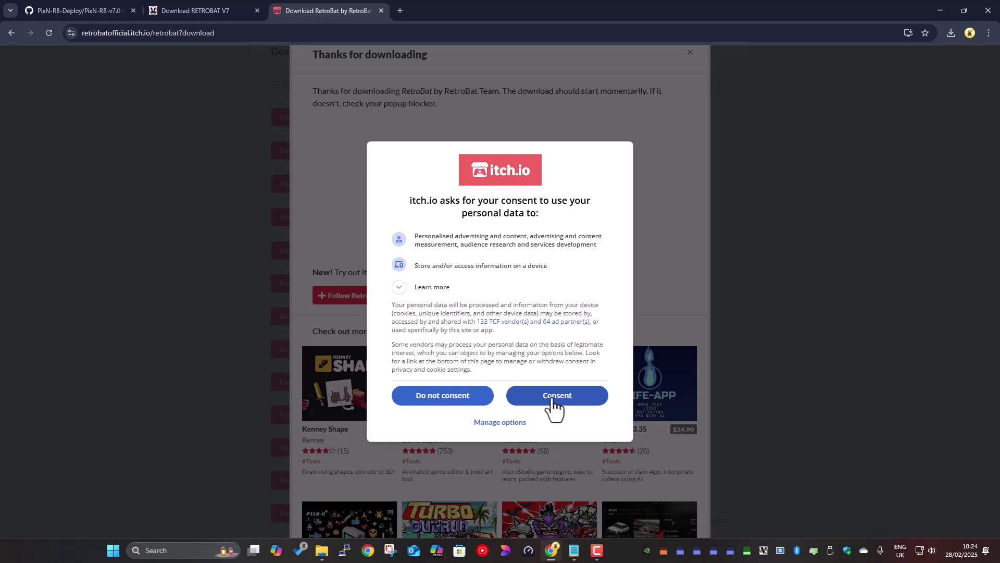
pyautogui.click(553, 400)
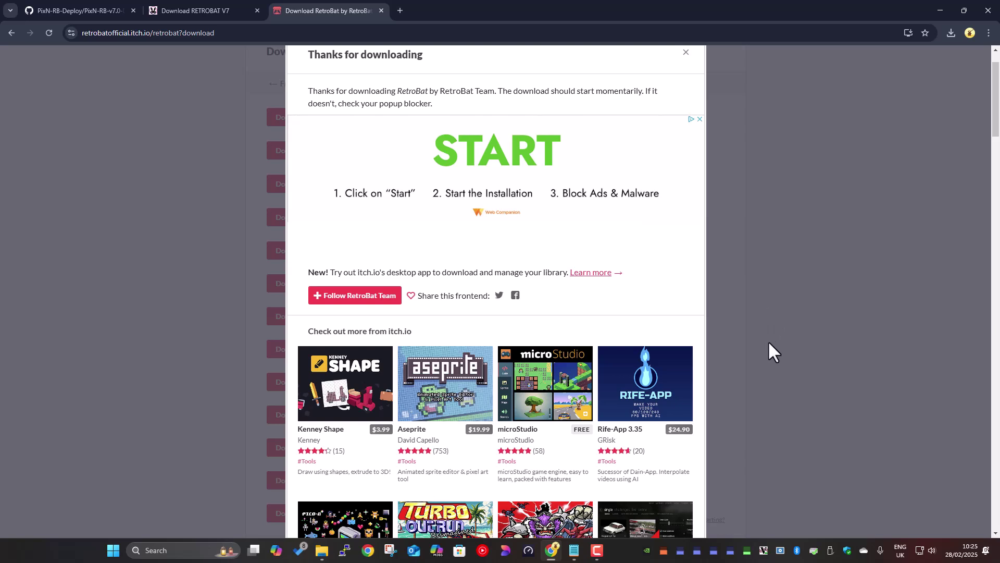
pyautogui.scroll(1, 769, 344)
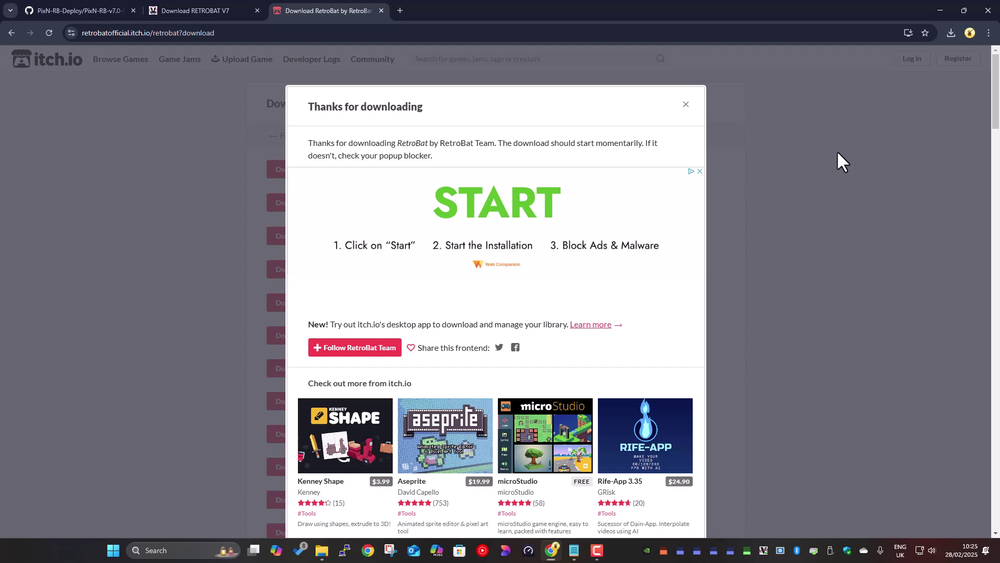
# Step: Check the browser's recent download history for the RetroBat installer and dismiss the download notice
pyautogui.scroll(-4, 765, 230)
pyautogui.scroll(4, 764, 250)
pyautogui.click(951, 33)
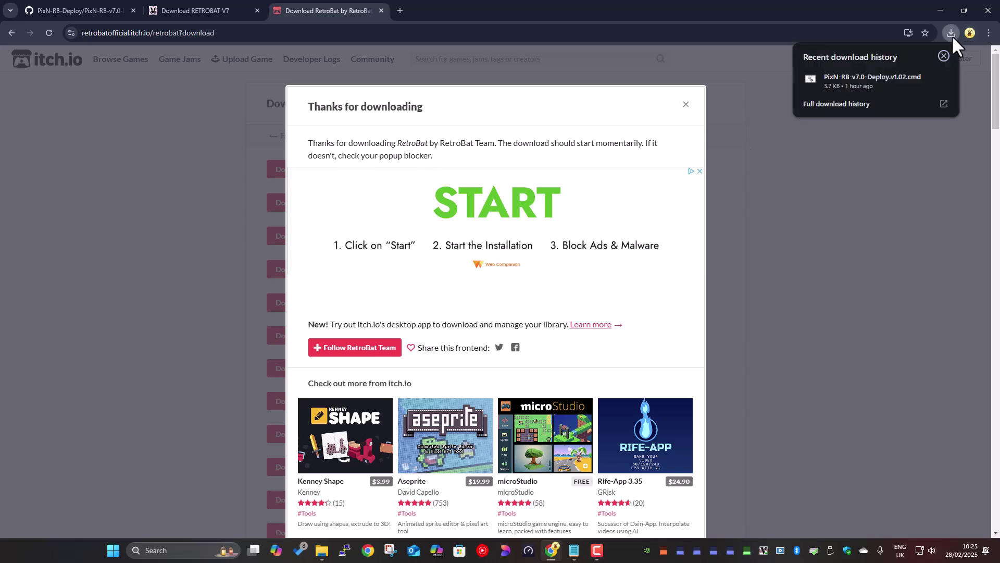
pyautogui.click(713, 259)
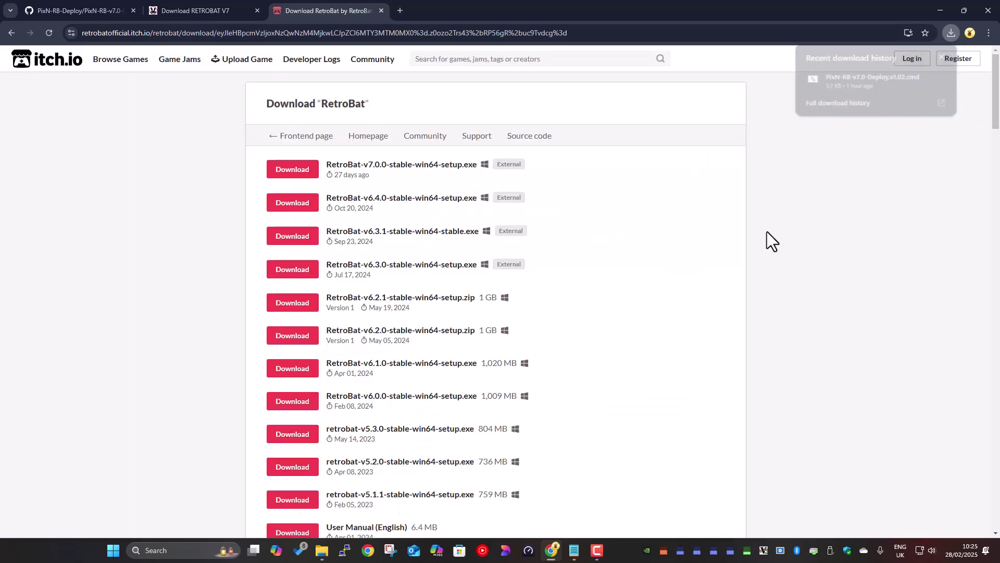
# Step: Switch to File Explorer and select RetroBat-v7.0.0-stable-win64-setup.exe in the Downloads folder
pyautogui.click(940, 8)
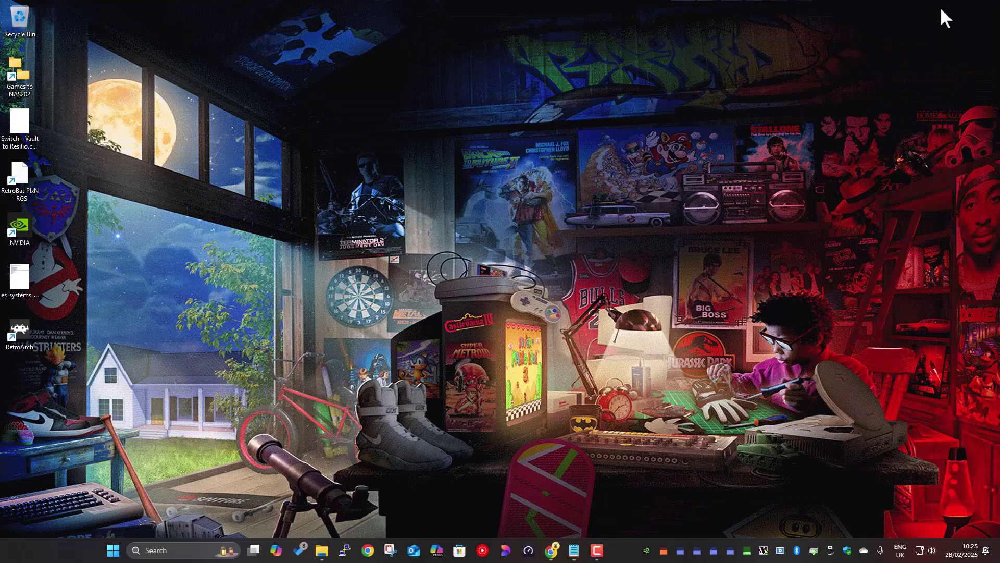
pyautogui.click(322, 550)
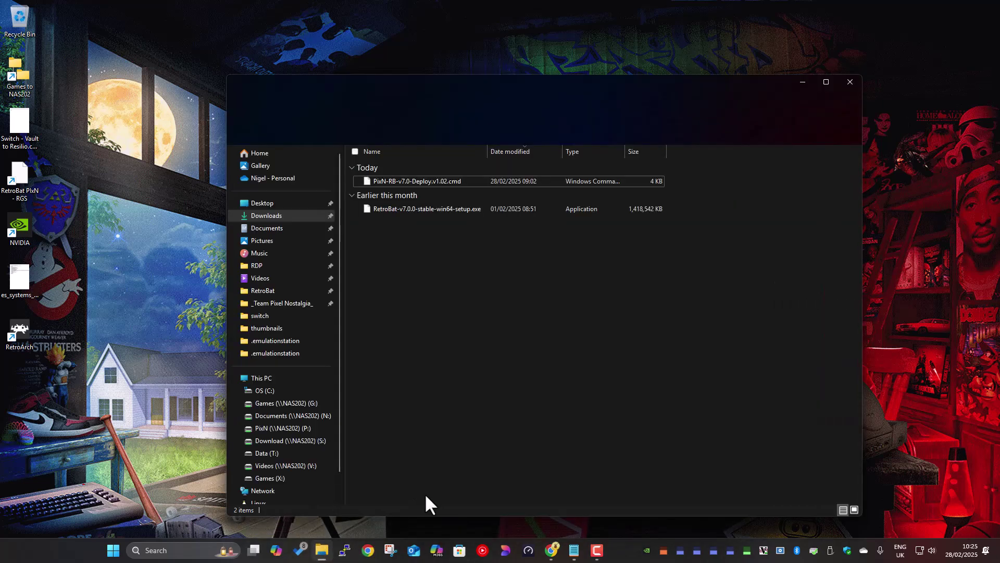
pyautogui.click(431, 210)
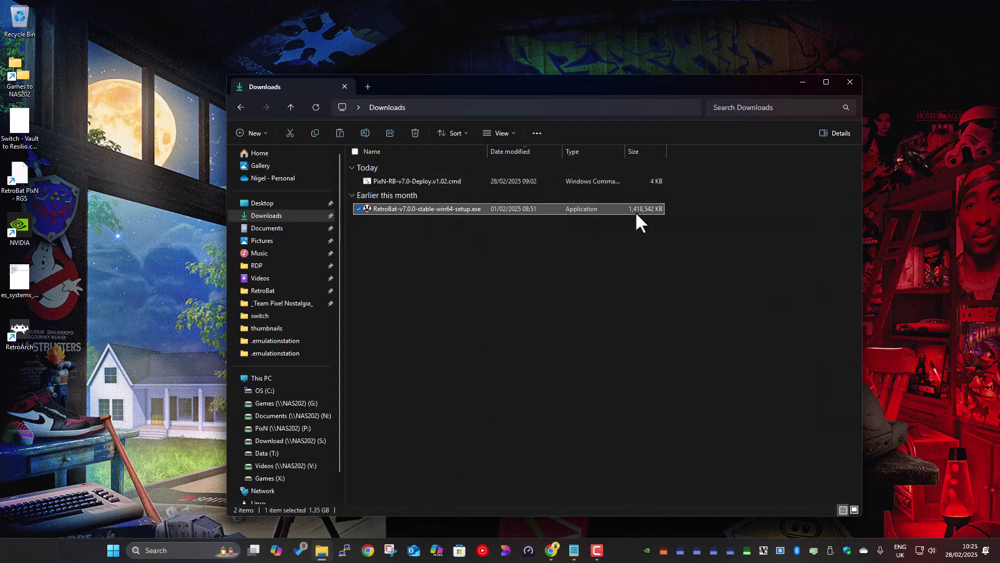
# Step: Switch to Chrome, dismiss the ad, close both RetroBat download pages and return to the Downloads folder
pyautogui.click(551, 550)
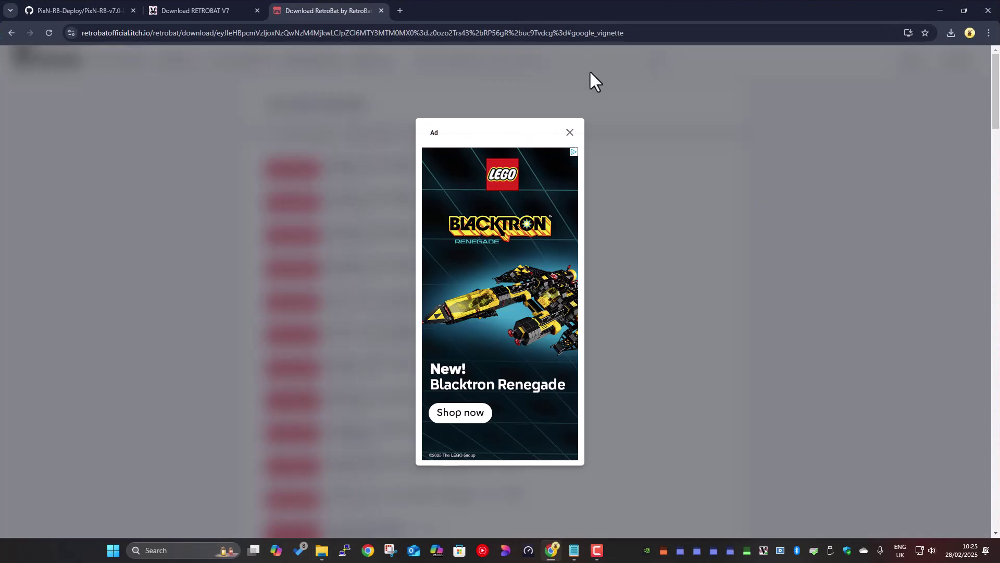
pyautogui.click(569, 133)
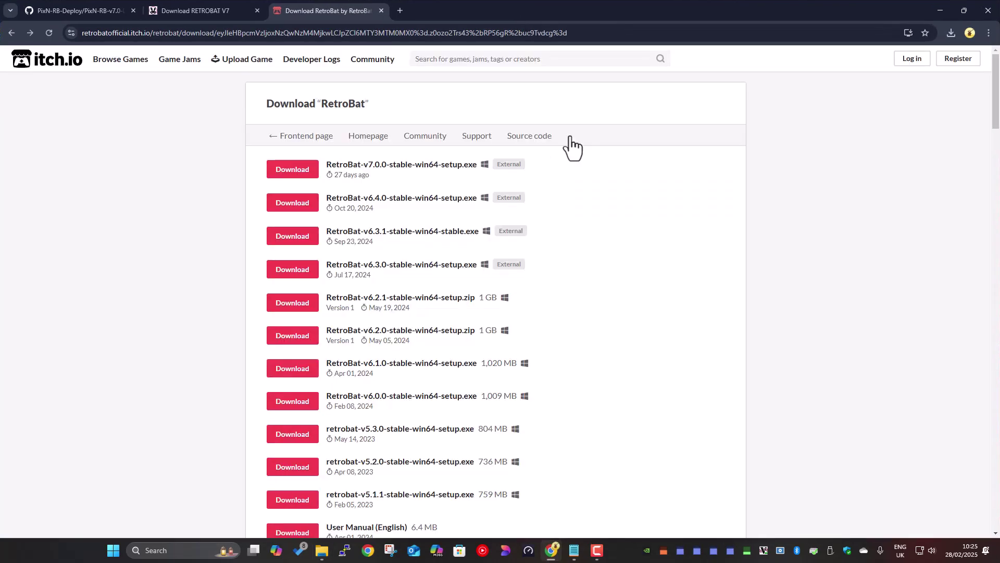
pyautogui.click(379, 9)
pyautogui.click(258, 11)
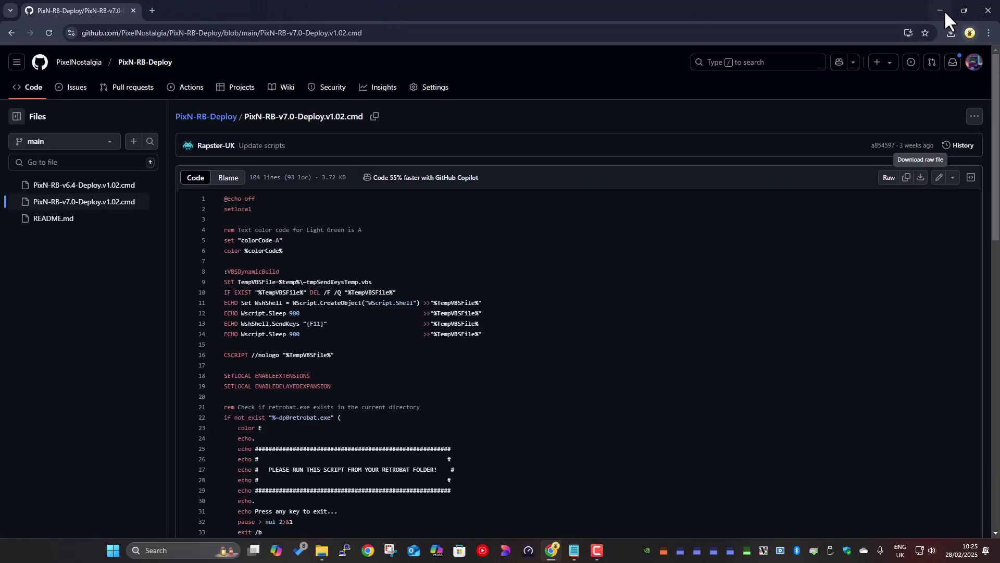
pyautogui.click(940, 11)
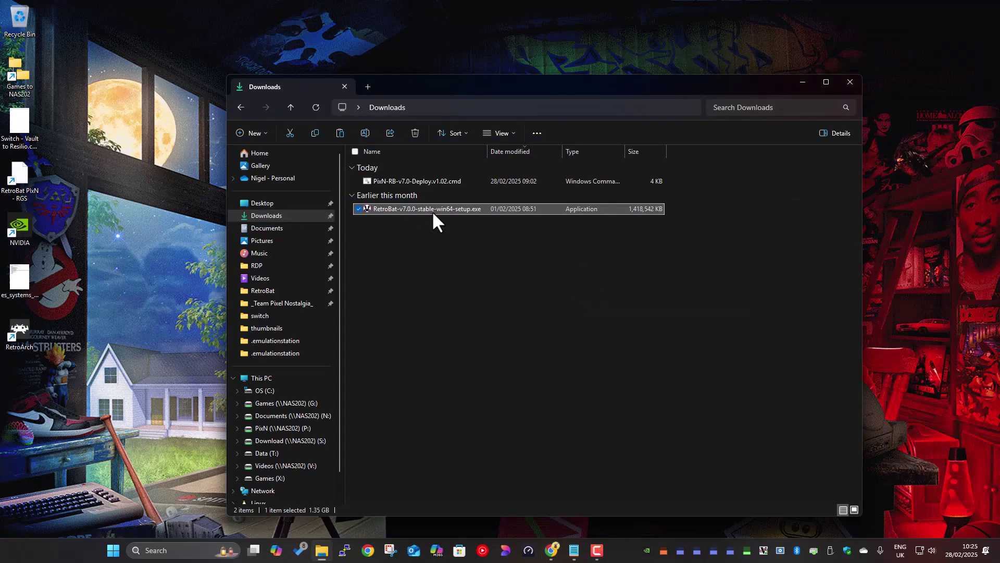
# Step: Launch the RetroBat v7.0.0 installer in English, accept the license agreement and proceed past the information page
pyautogui.moveTo(427, 211)
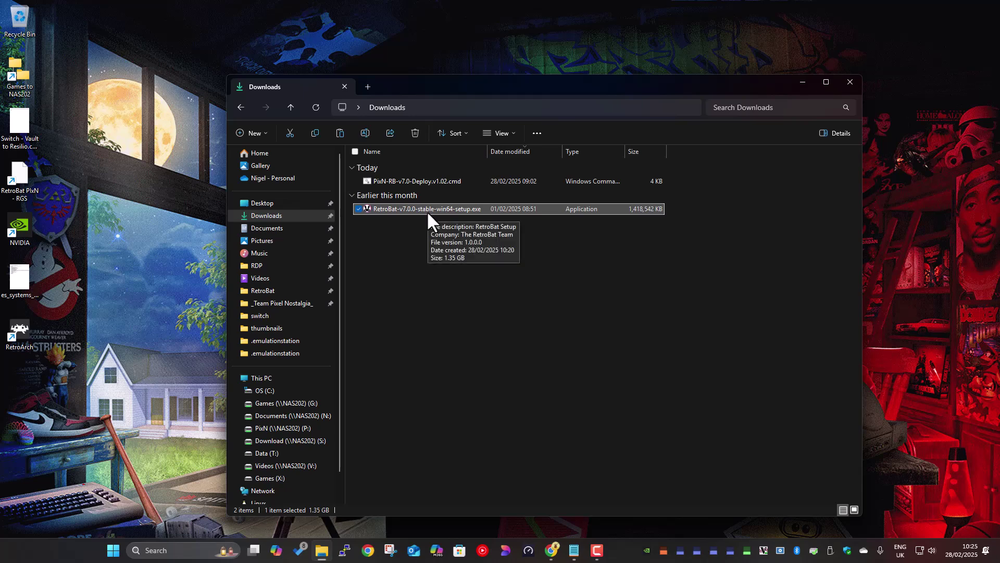
pyautogui.doubleClick(428, 209)
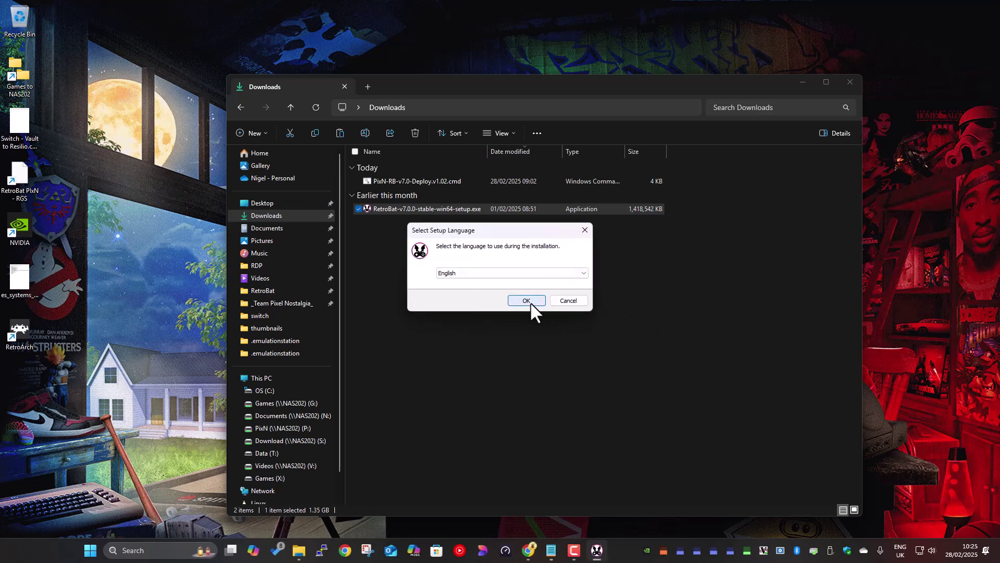
pyautogui.click(531, 302)
pyautogui.click(598, 378)
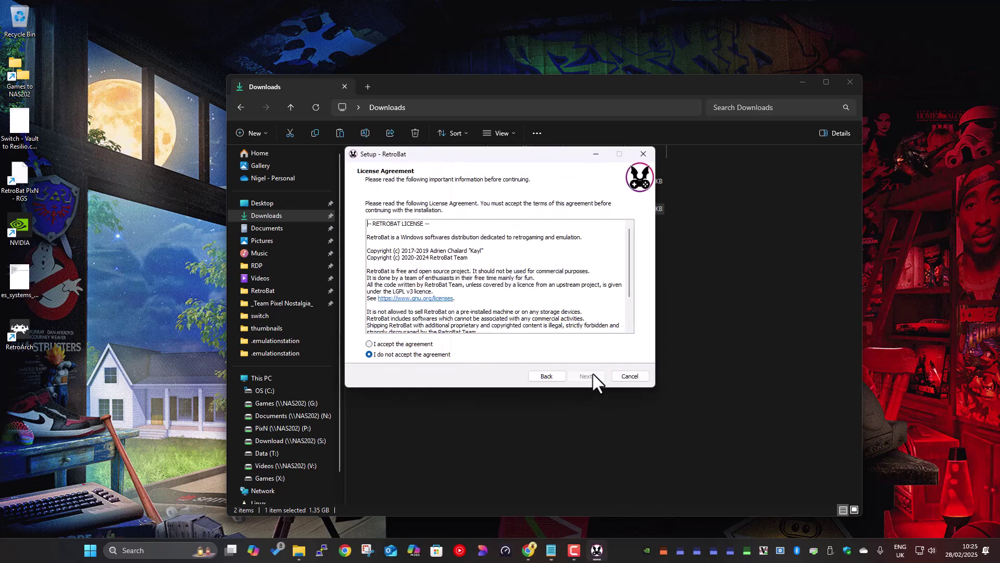
pyautogui.click(430, 345)
pyautogui.click(584, 376)
pyautogui.scroll(-4, 515, 265)
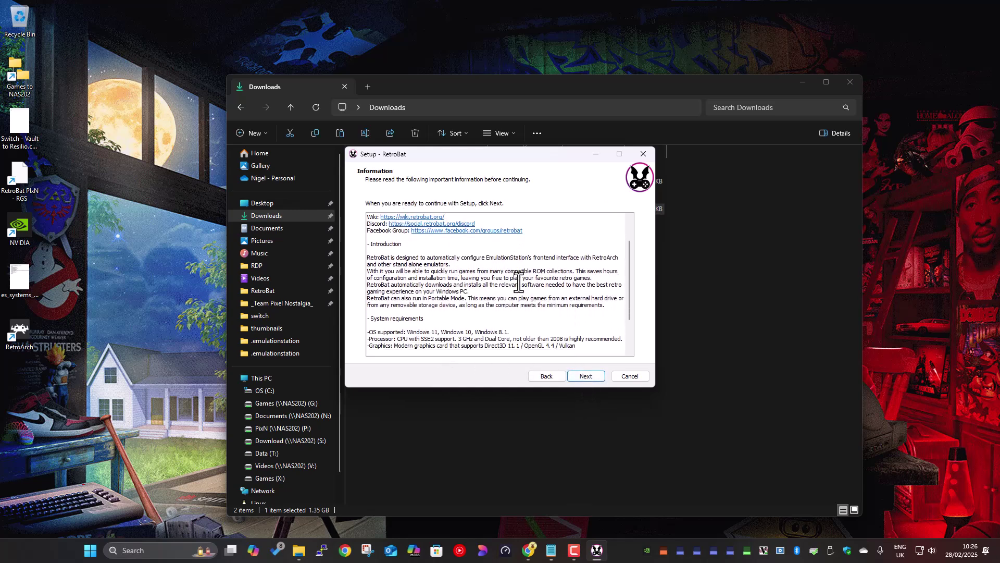
pyautogui.click(590, 376)
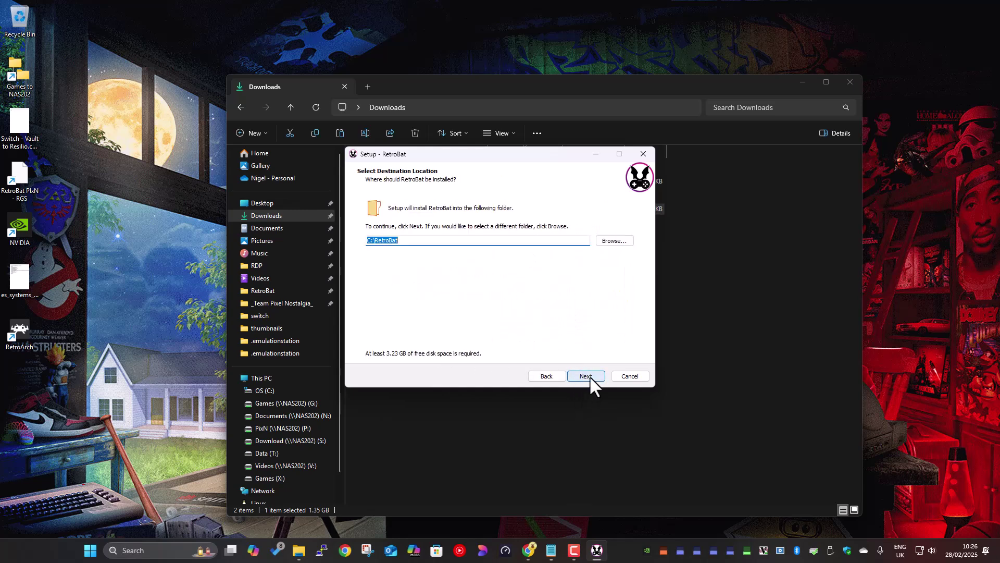
# Step: Set the RetroBat installation folder to C:\Demo\RetroBat and continue to the component selection
pyautogui.click(501, 241)
pyautogui.write('Demo\\')
pyautogui.press('Return')
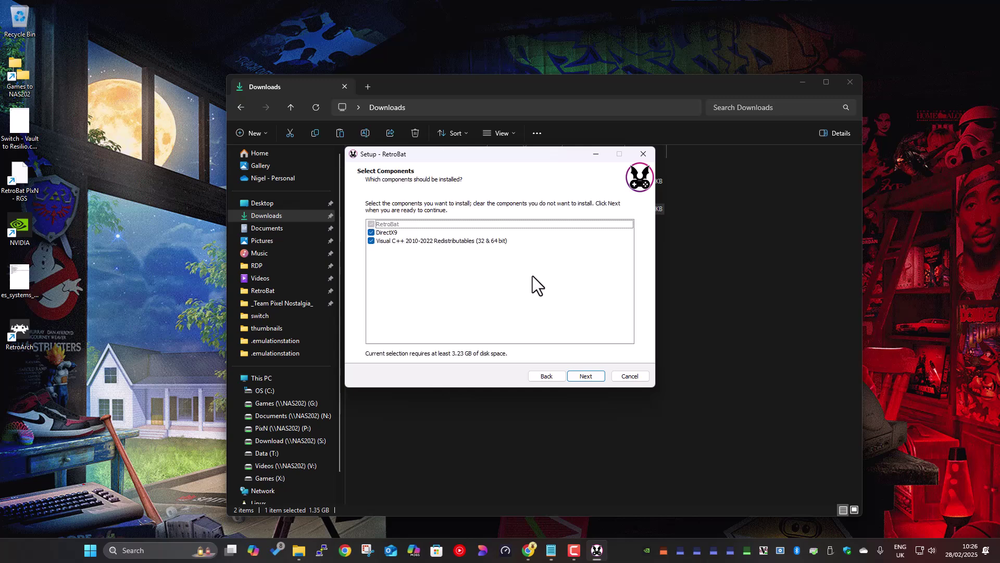
# Step: Exclude the DirectX9 and Visual C++ 2010-2022 Redistributables components from the installation
pyautogui.click(387, 232)
pyautogui.click(388, 240)
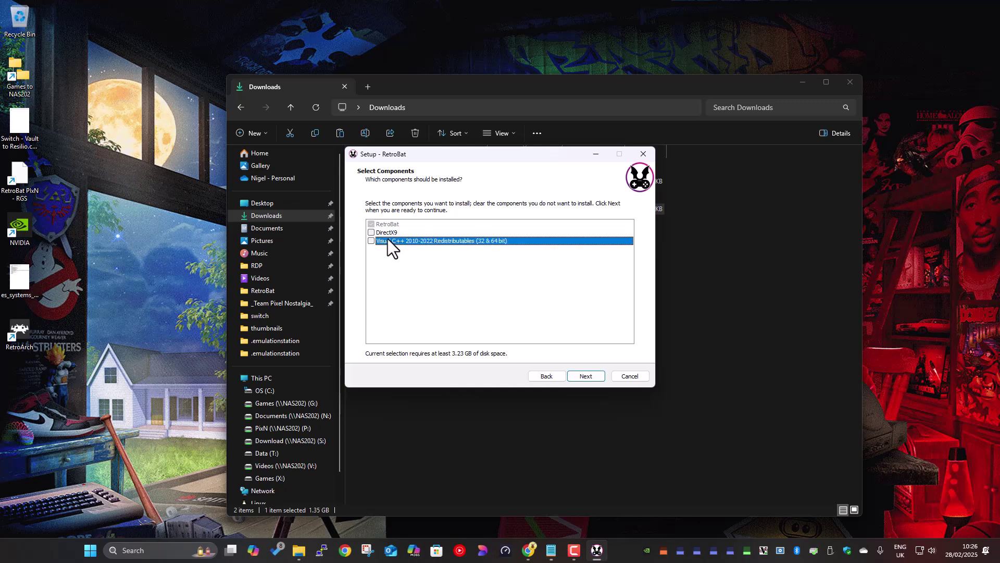
pyautogui.click(585, 376)
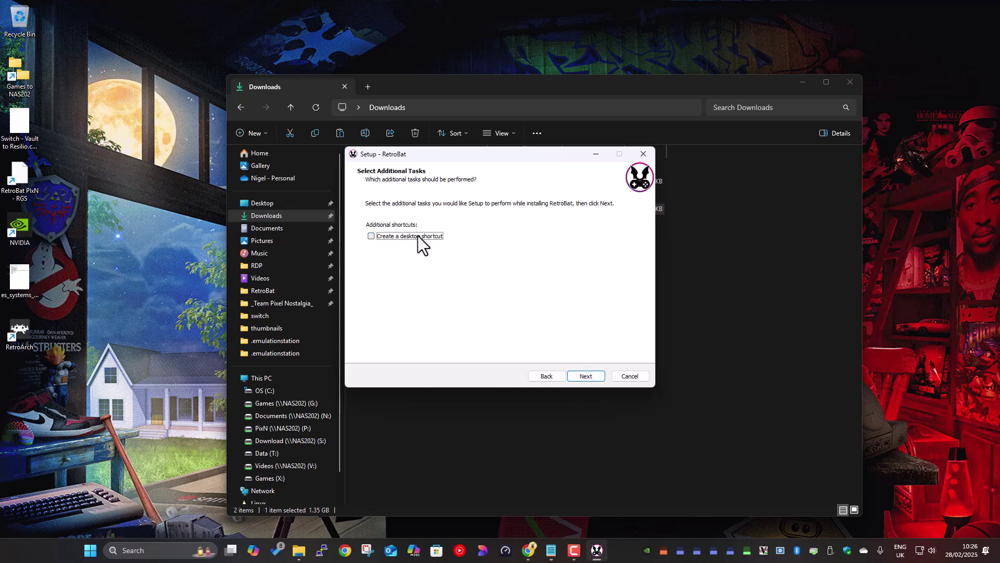
# Step: Install RetroBat without a desktop shortcut and finish the setup wizard
pyautogui.click(593, 372)
pyautogui.click(592, 375)
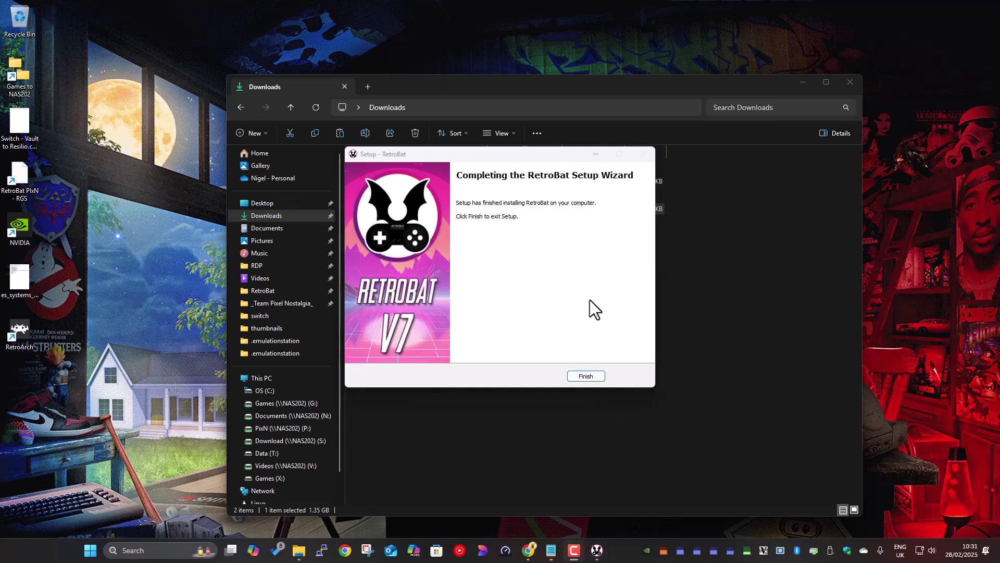
pyautogui.click(586, 376)
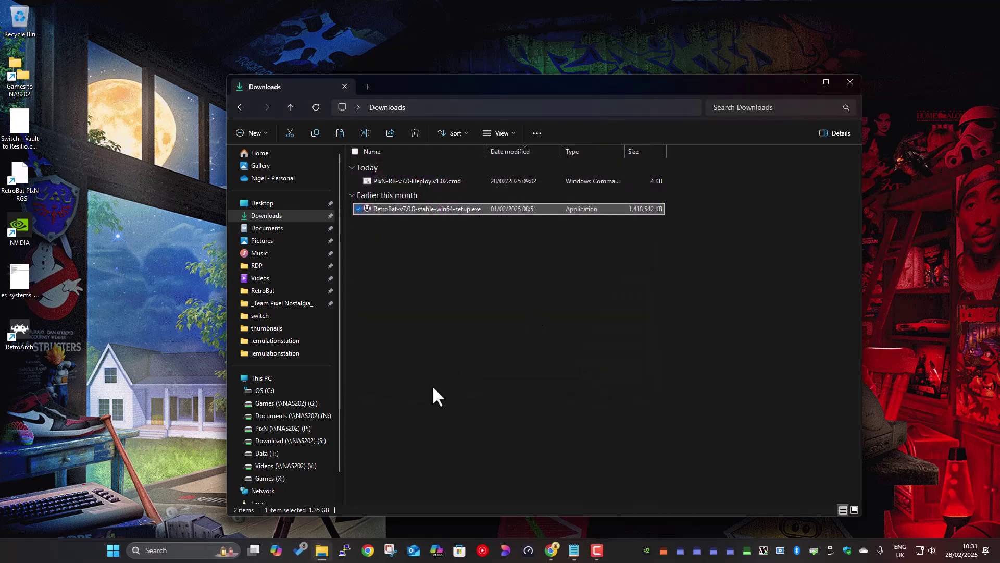
# Step: Open the new RetroBat installation folder inside Demo on the C: drive
pyautogui.click(269, 390)
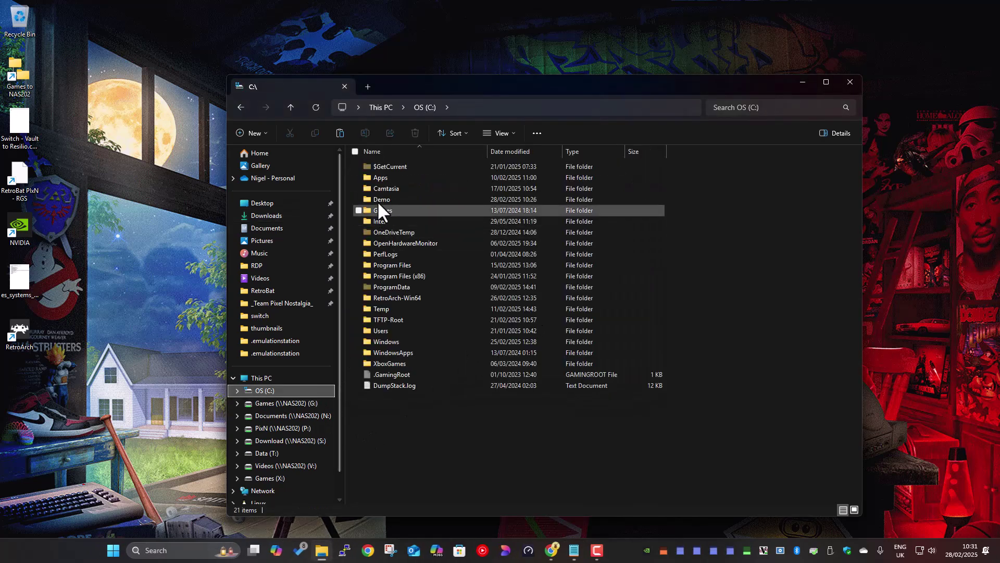
pyautogui.doubleClick(379, 198)
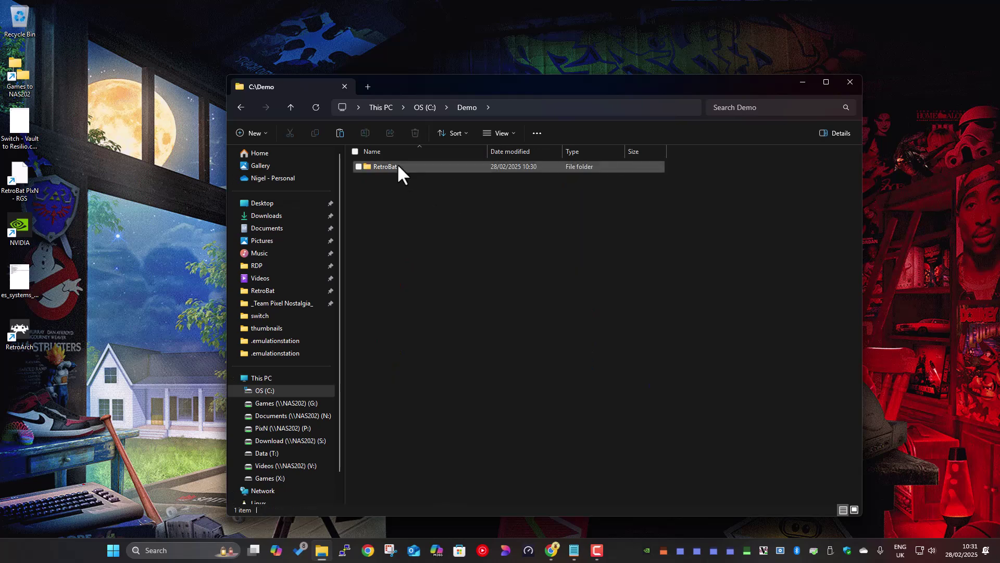
pyautogui.doubleClick(397, 166)
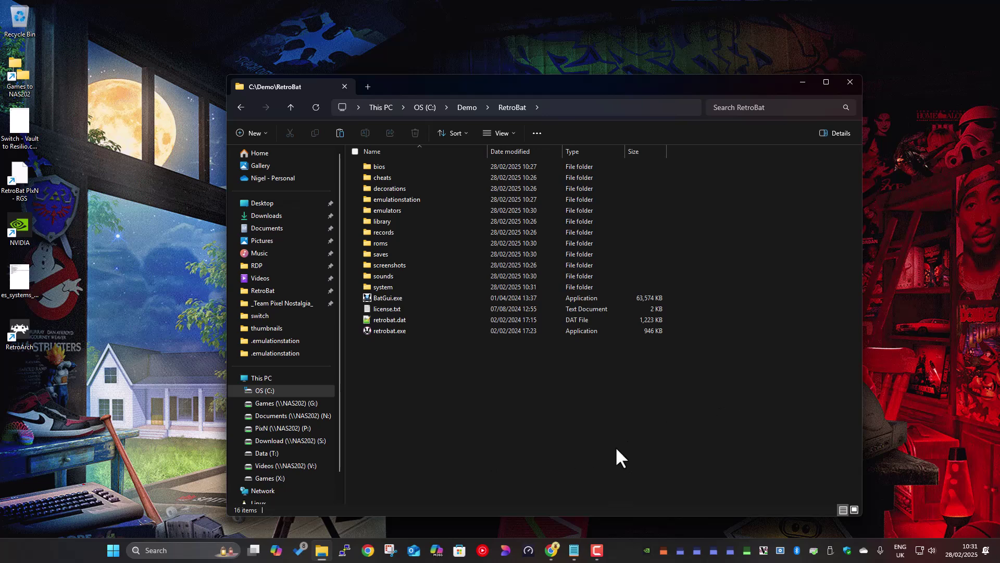
# Step: Switch to Chrome, open PixelNostalgia's PixN-RB-Deploy repository on GitHub and look over its file list and README
pyautogui.click(552, 550)
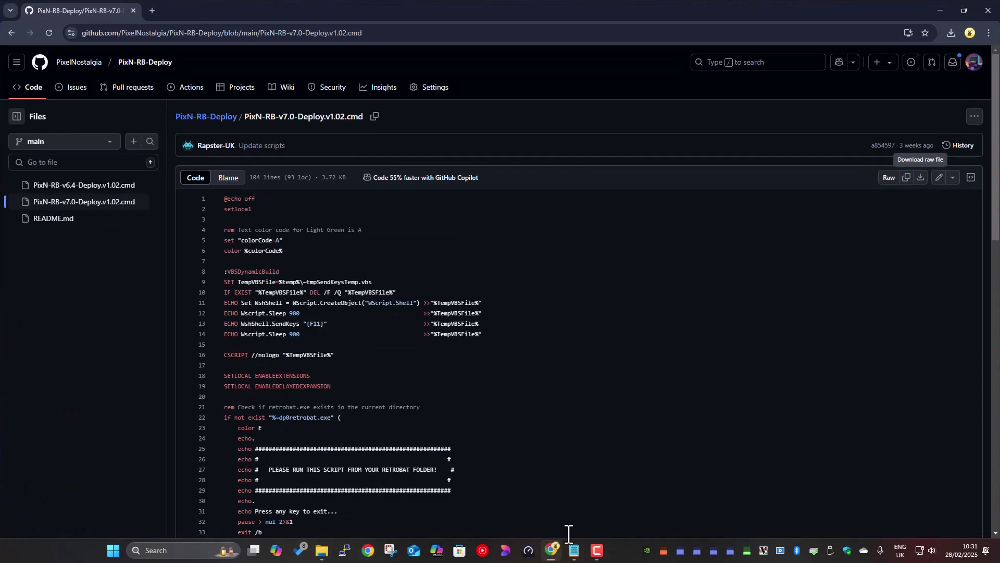
pyautogui.click(66, 64)
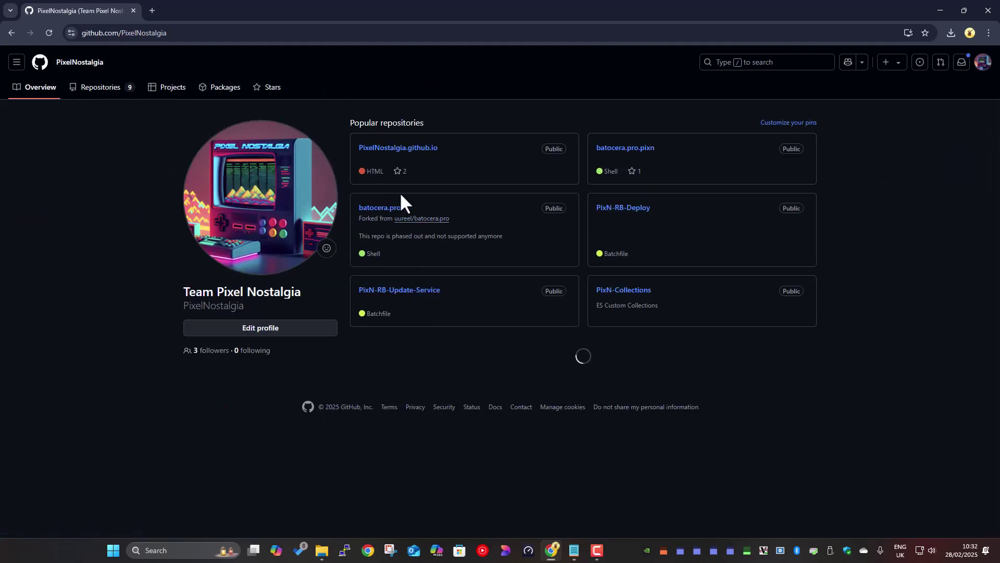
pyautogui.click(636, 211)
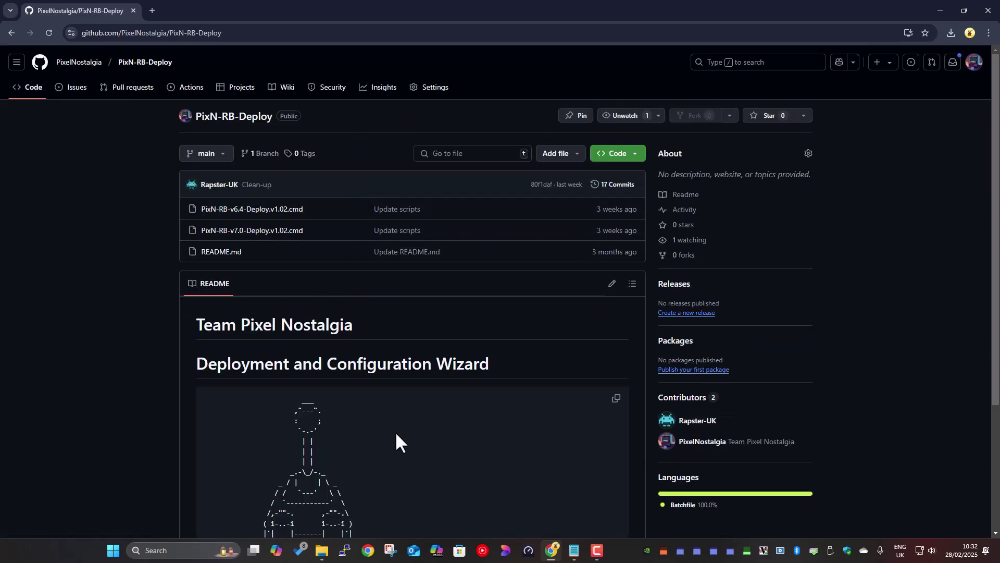
pyautogui.scroll(-3, 398, 440)
pyautogui.scroll(2, 404, 380)
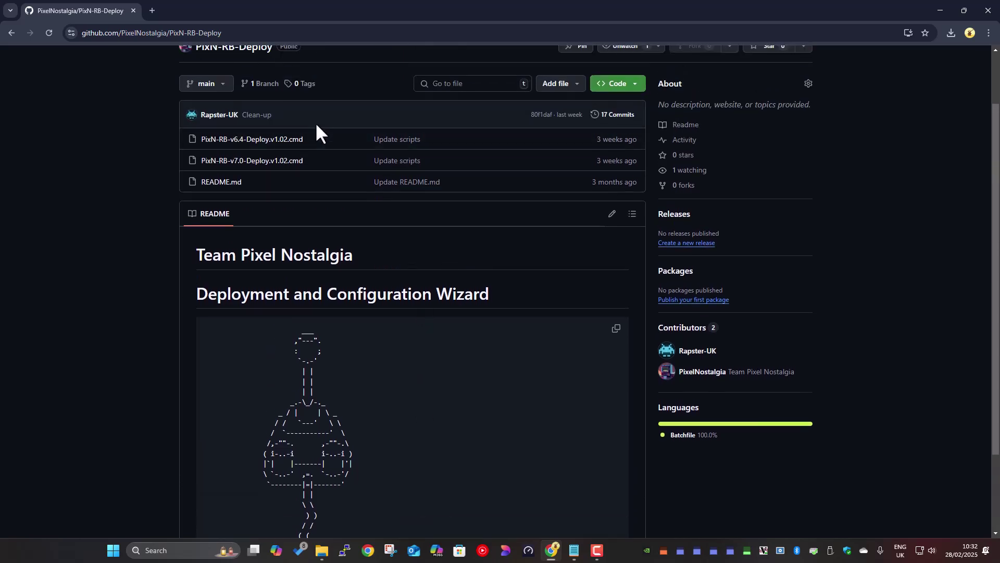
pyautogui.scroll(-1, 404, 471)
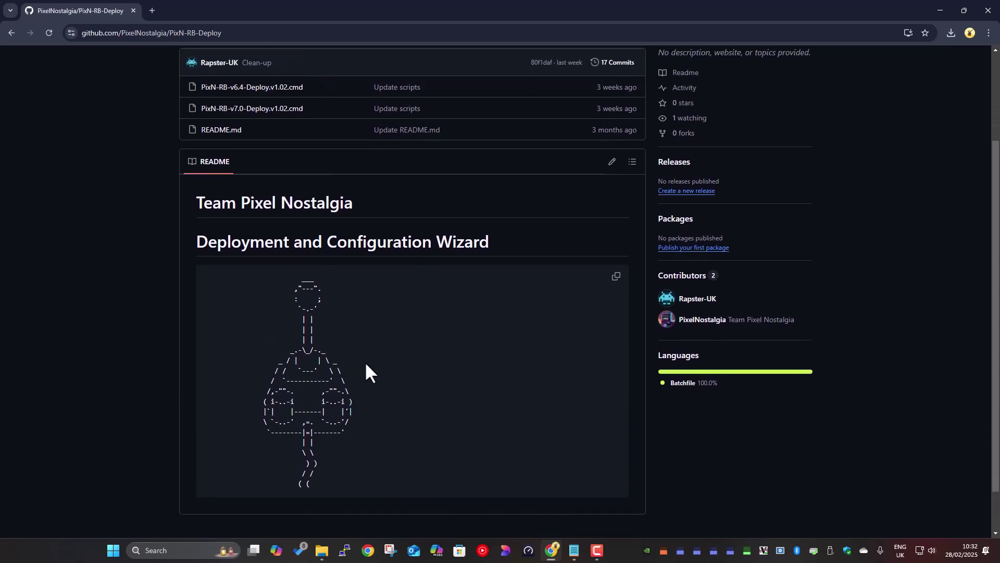
pyautogui.scroll(3, 303, 396)
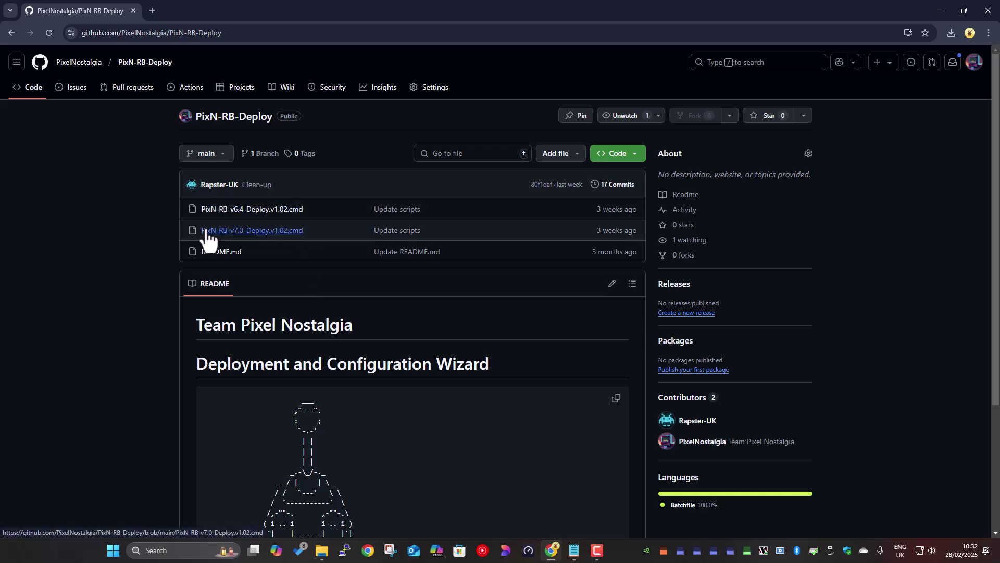
# Step: Open PixN-RB-v7.0-Deploy.v1.02.cmd in the repository and read the script through to its end
pyautogui.click(257, 235)
pyautogui.scroll(-11, 409, 313)
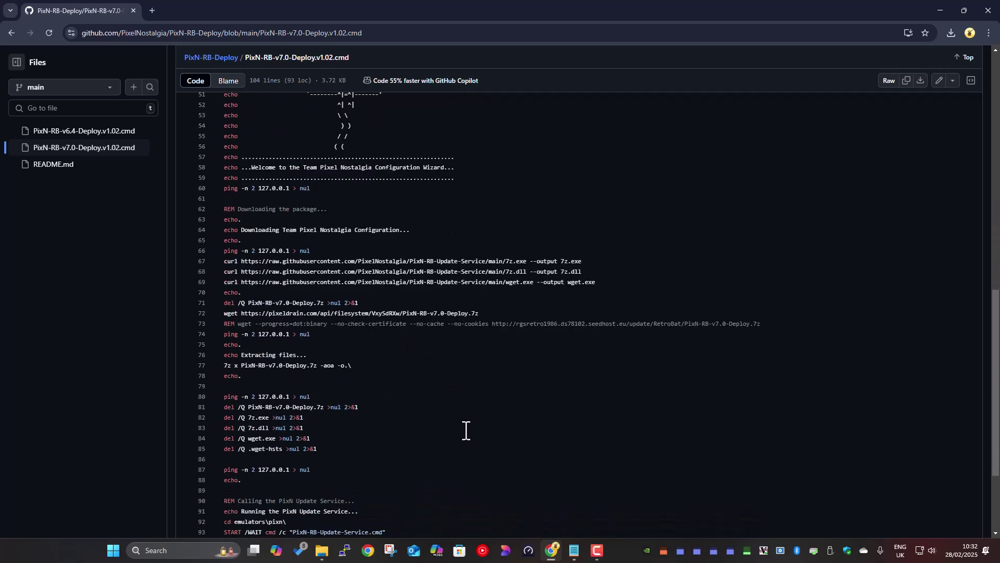
pyautogui.scroll(-3, 464, 429)
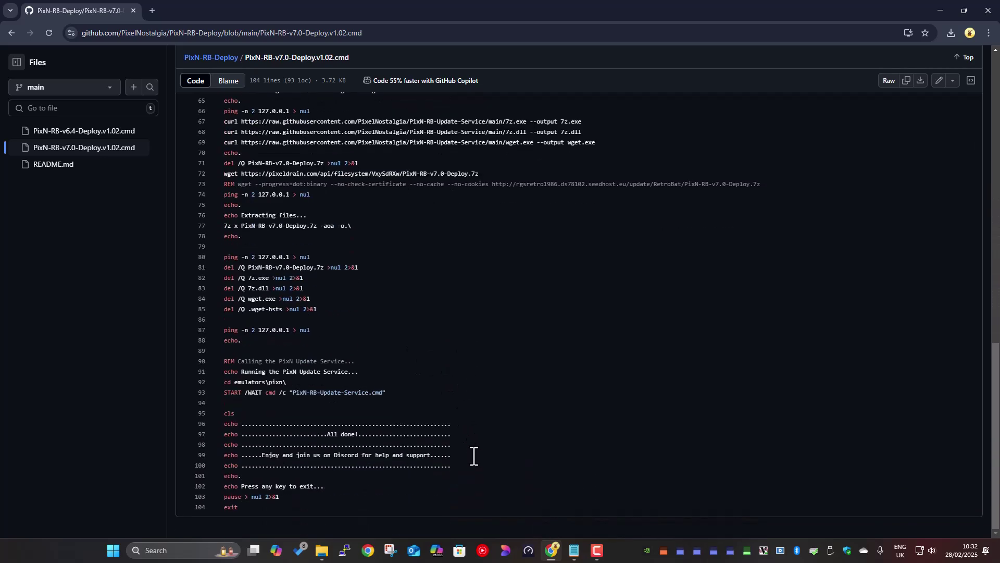
# Step: Download the raw PixN-RB-v7.0-Deploy.v1.02.cmd file from the repository and show it in the Downloads folder
pyautogui.scroll(3, 473, 454)
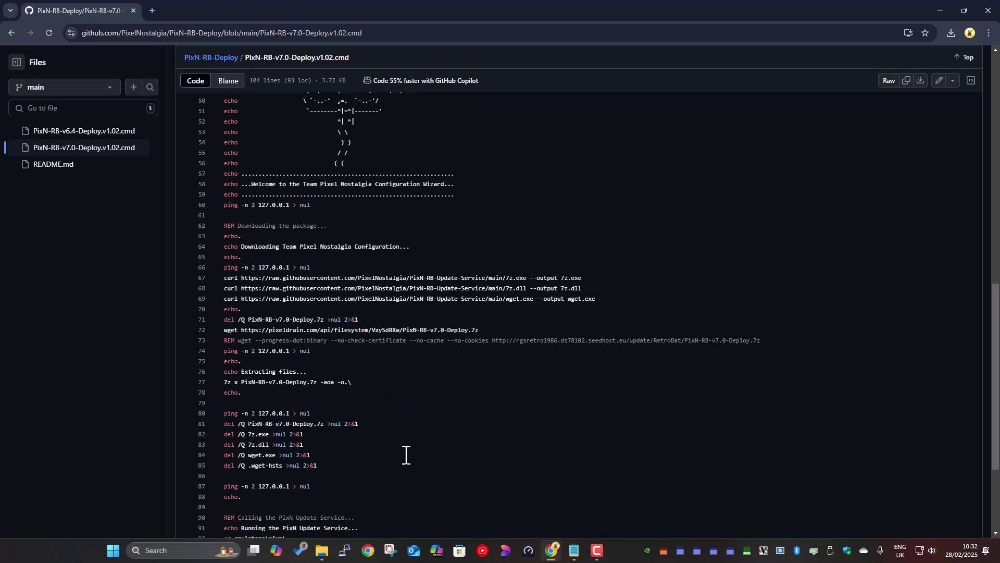
pyautogui.scroll(10, 396, 449)
pyautogui.scroll(1, 375, 493)
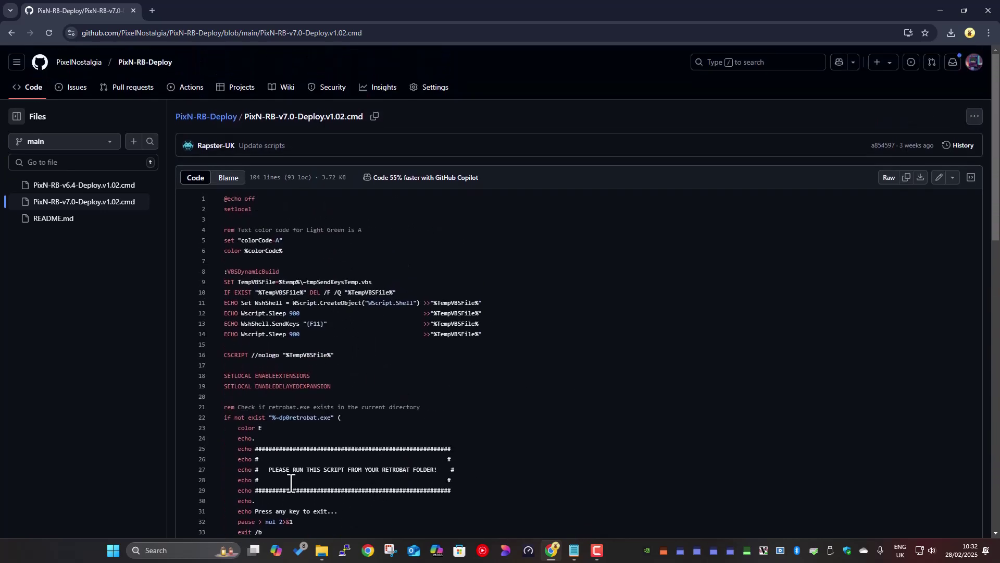
pyautogui.click(920, 178)
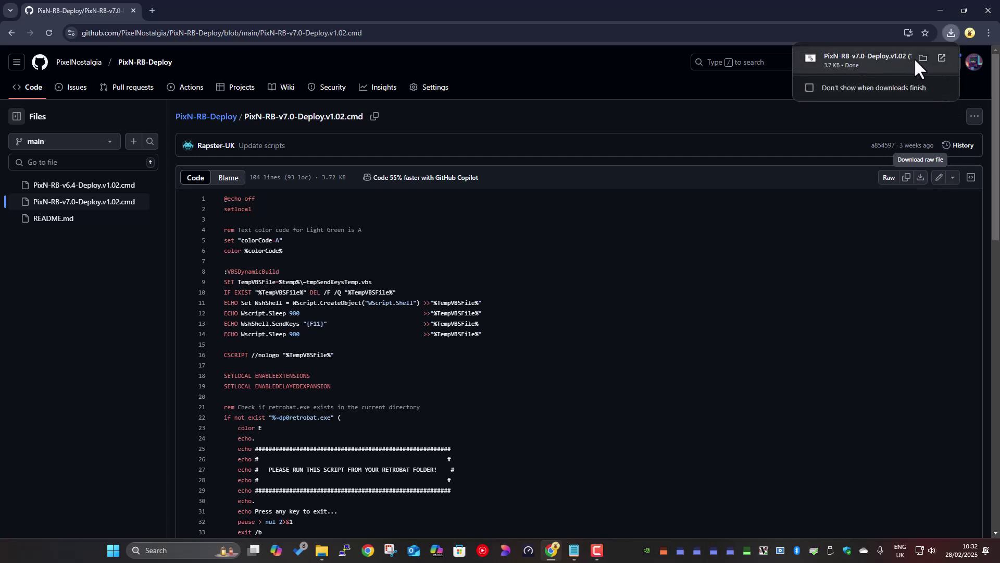
pyautogui.click(918, 57)
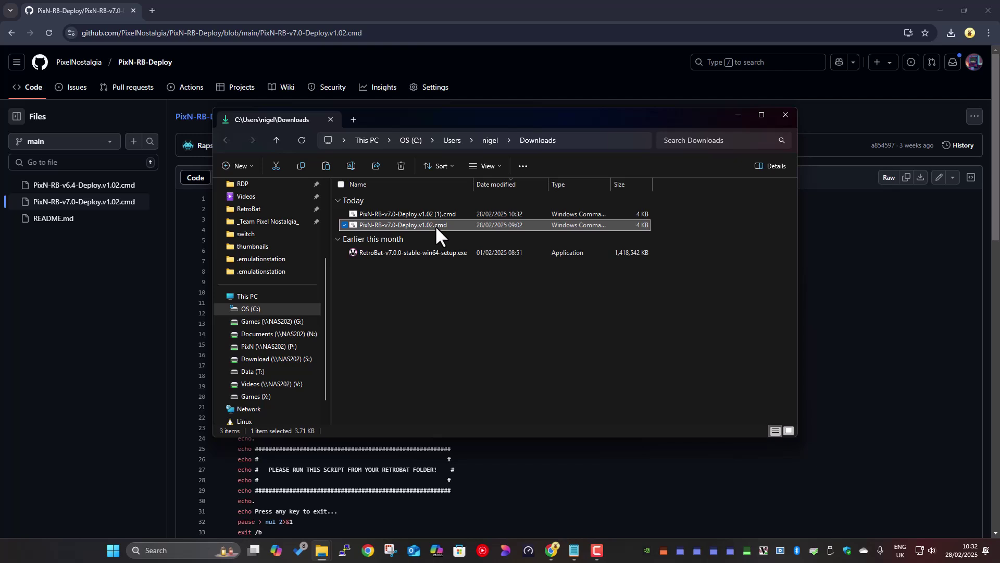
# Step: Copy PixN-RB-v7.0-Deploy.v1.02.cmd from Downloads into the C:\Demo\RetroBat folder
pyautogui.rightClick(436, 225)
pyautogui.click(486, 246)
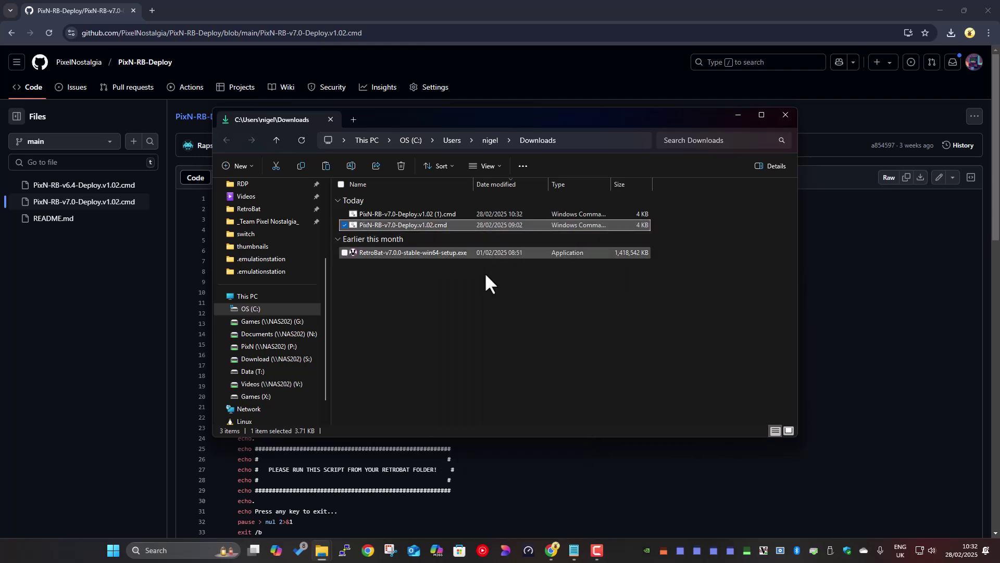
pyautogui.click(255, 309)
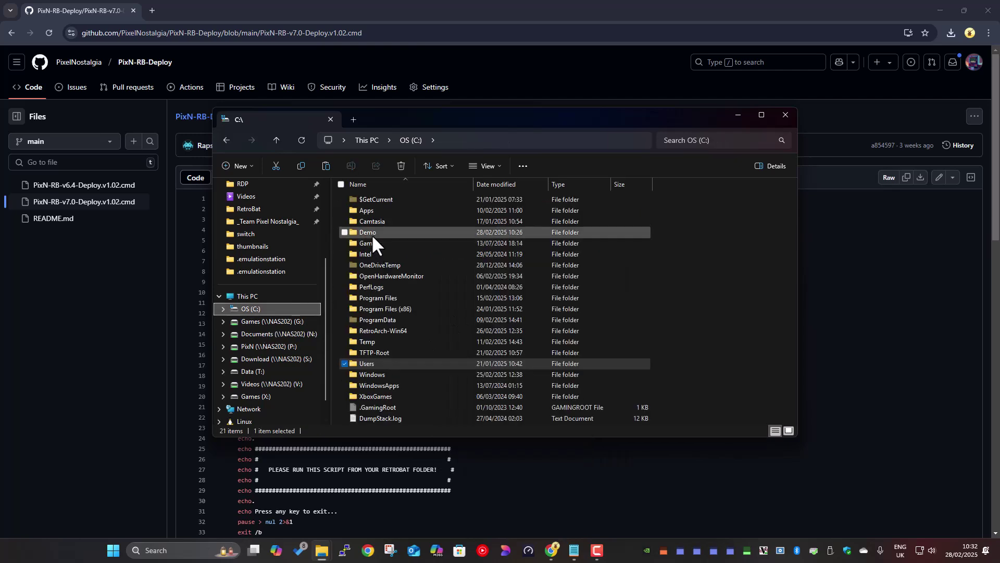
pyautogui.doubleClick(371, 230)
pyautogui.click(372, 200)
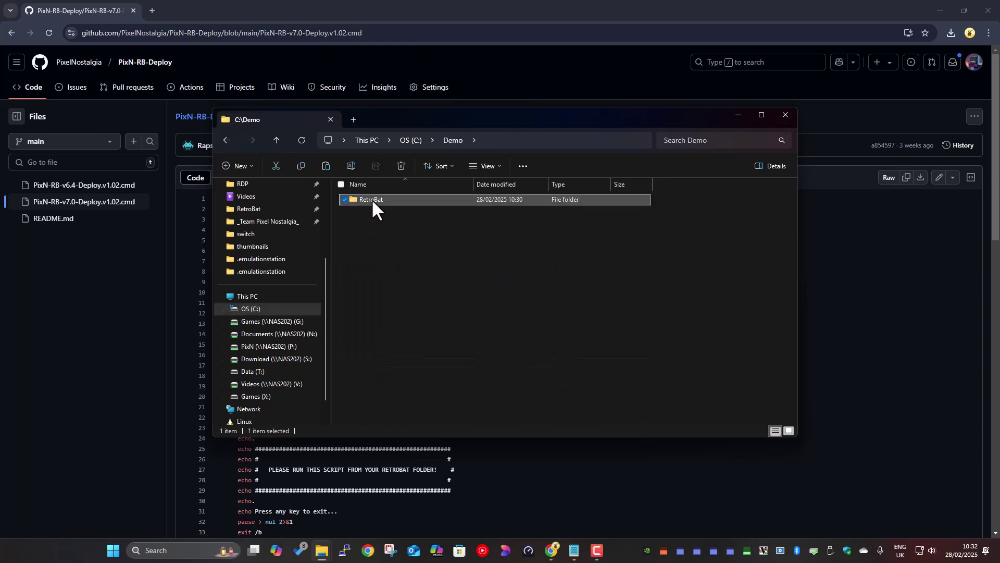
pyautogui.doubleClick(372, 201)
pyautogui.rightClick(393, 395)
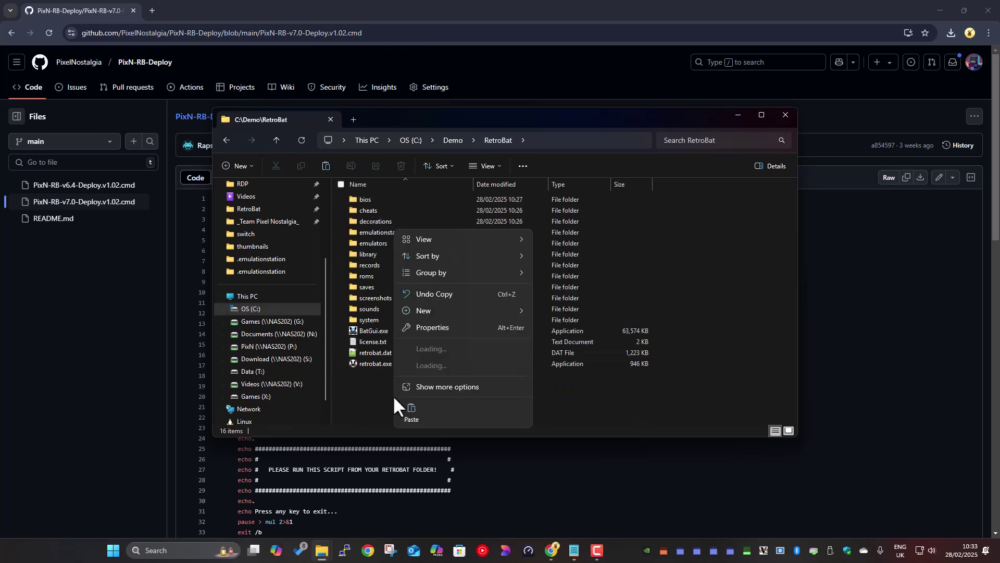
pyautogui.click(410, 411)
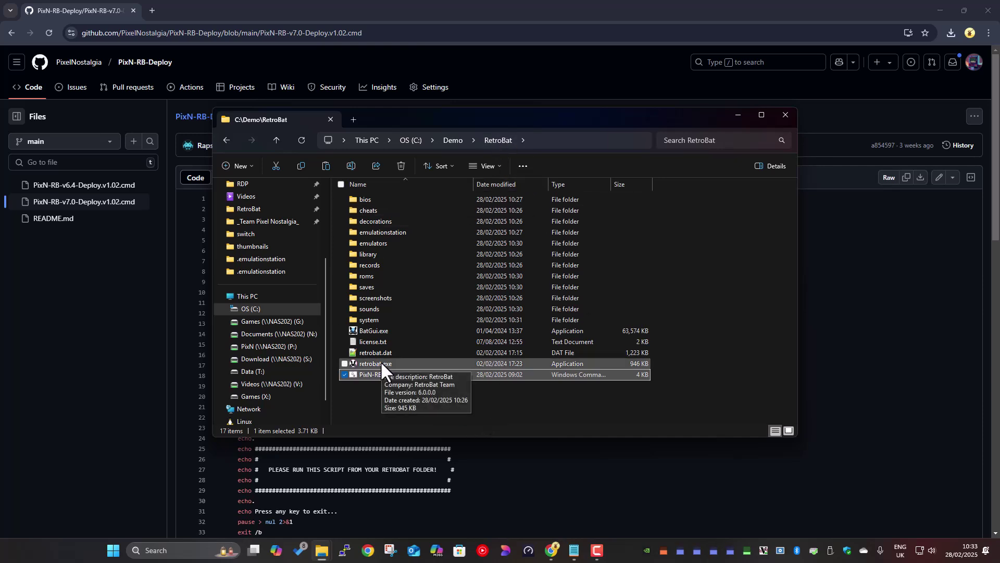
pyautogui.click(484, 400)
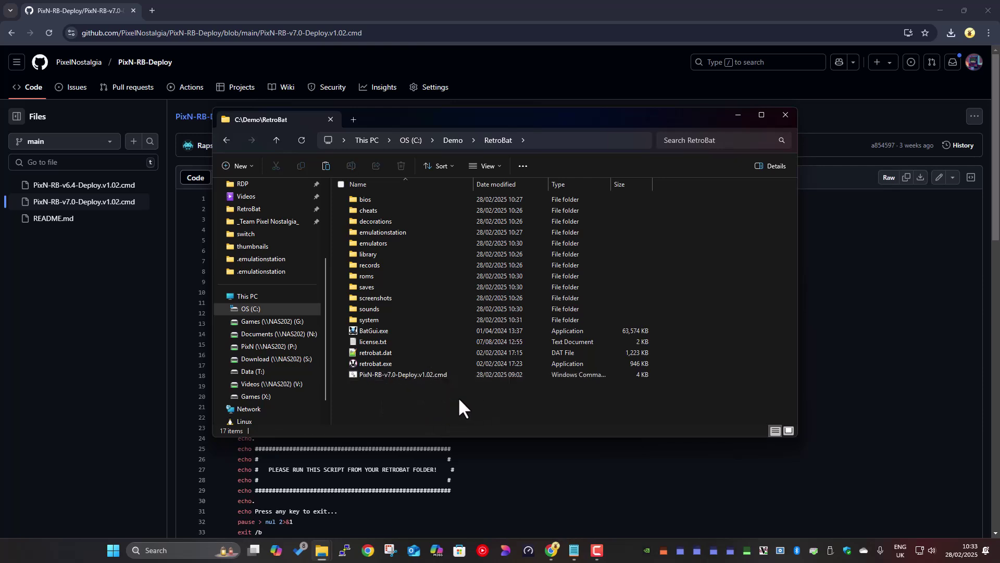
# Step: Select retrobat.exe, minimise the browser and the spare File Explorer window, and move the remaining RetroBat folder window slightly higher
pyautogui.click(392, 363)
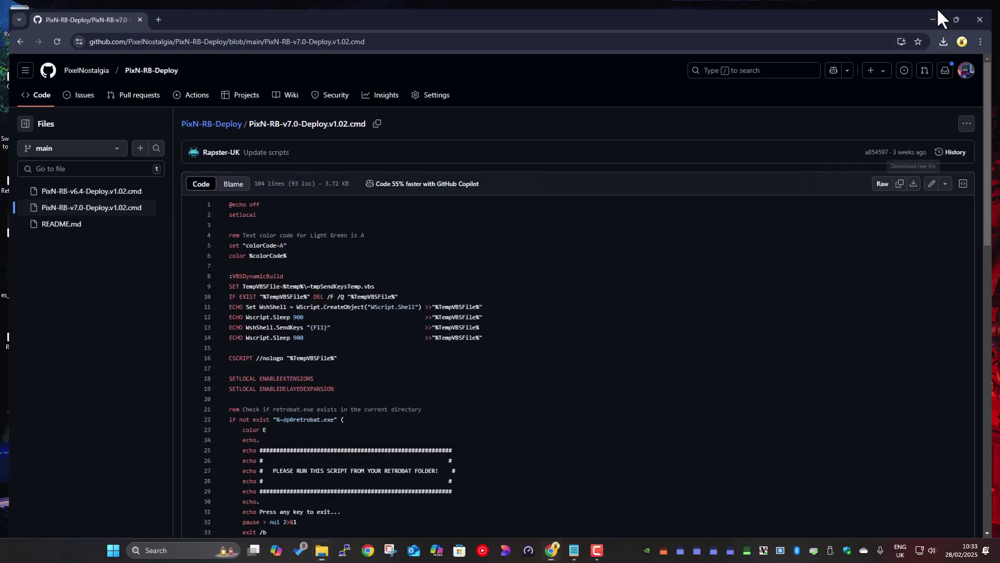
pyautogui.click(938, 9)
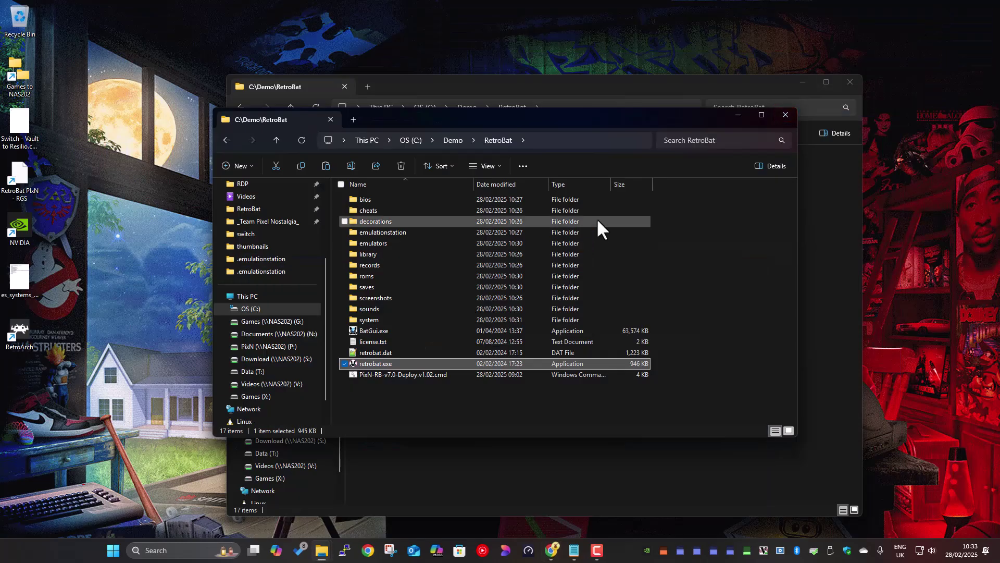
pyautogui.click(806, 82)
pyautogui.moveTo(665, 125); pyautogui.dragTo(663, 91)
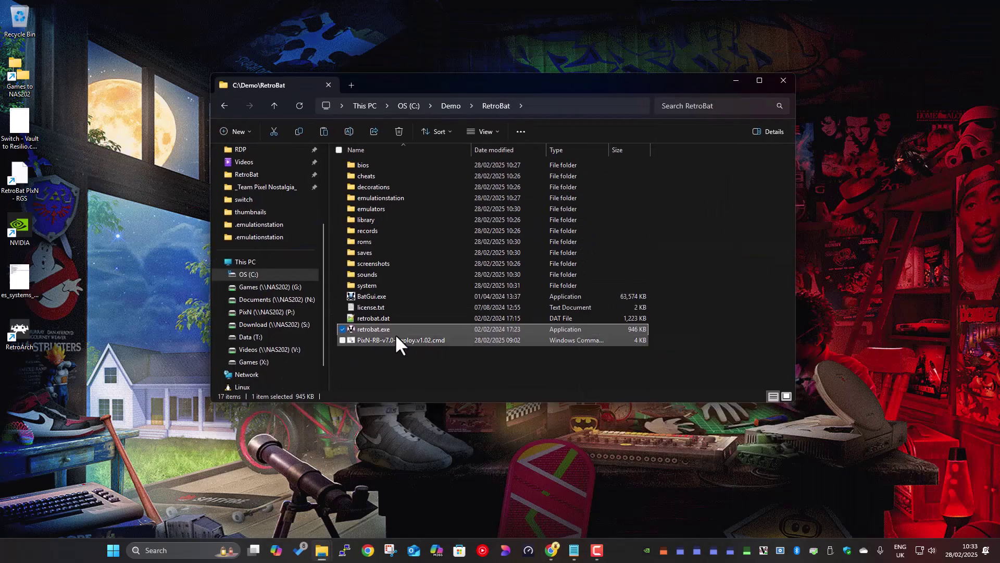
# Step: Rename retrobat.exe in the RetroBat folder to retrobat.exe.old
pyautogui.press('F2')
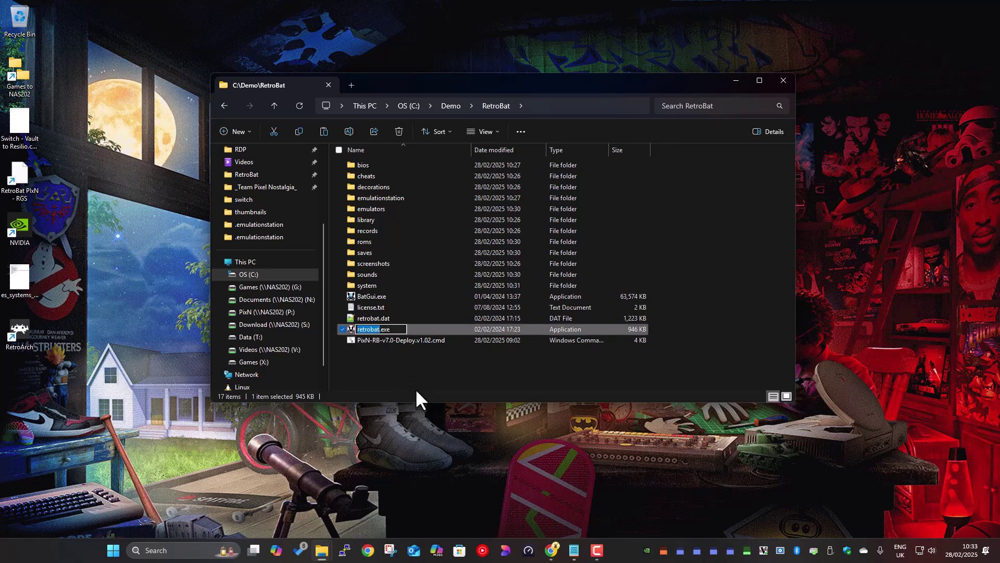
pyautogui.press('End')
pyautogui.write('.old')
pyautogui.press('Return')
pyautogui.press('Return')
pyautogui.click(417, 390)
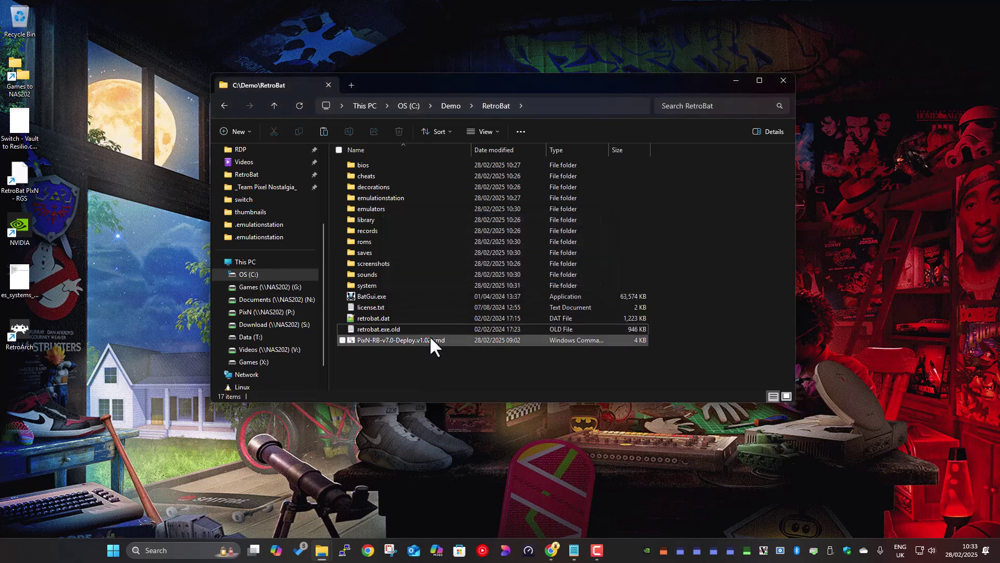
# Step: Try running PixN-RB-v7.0-Deploy.v1.02.cmd without retrobat.exe in the folder, allowing it past SmartScreen, and exit the script
pyautogui.doubleClick(430, 340)
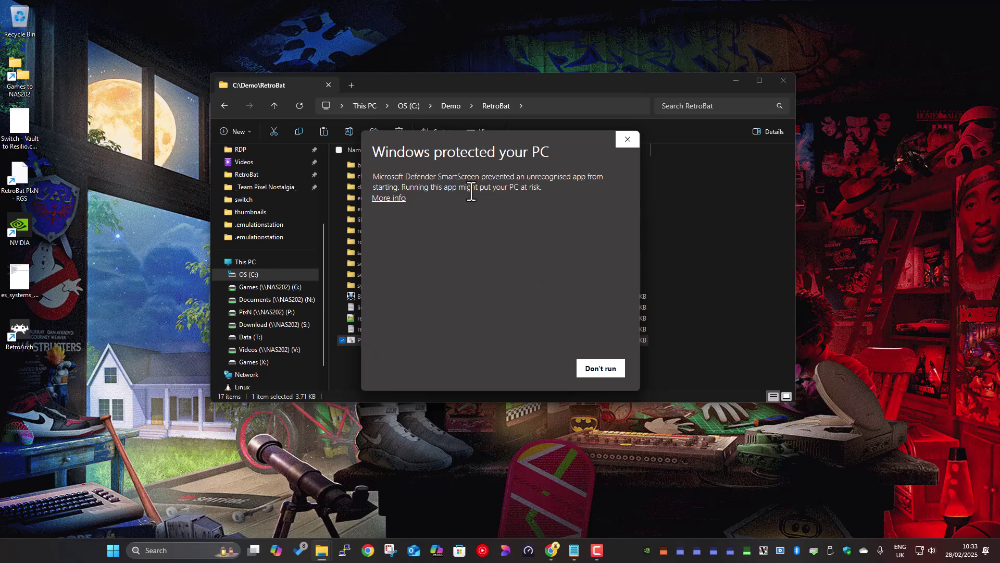
pyautogui.click(392, 198)
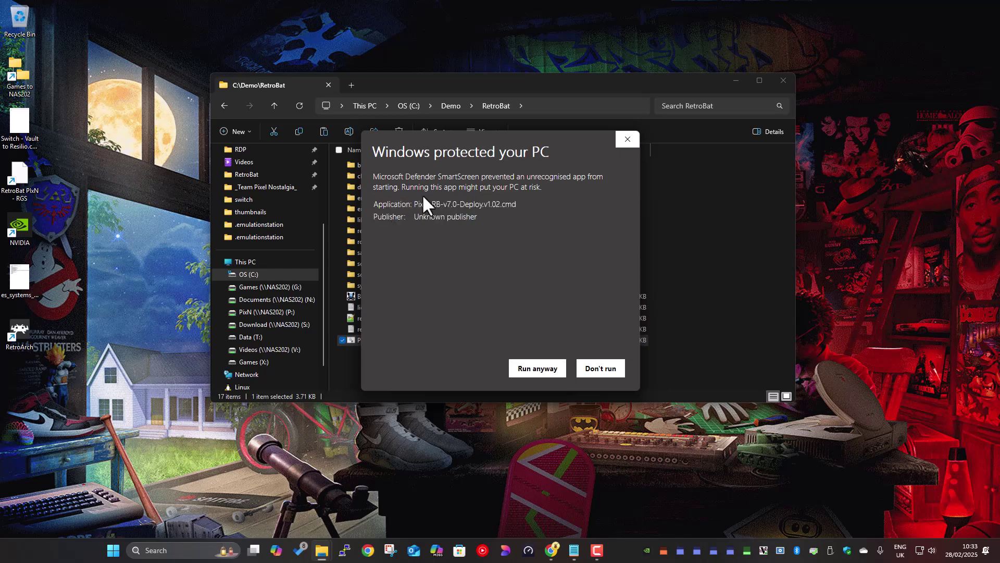
pyautogui.click(542, 371)
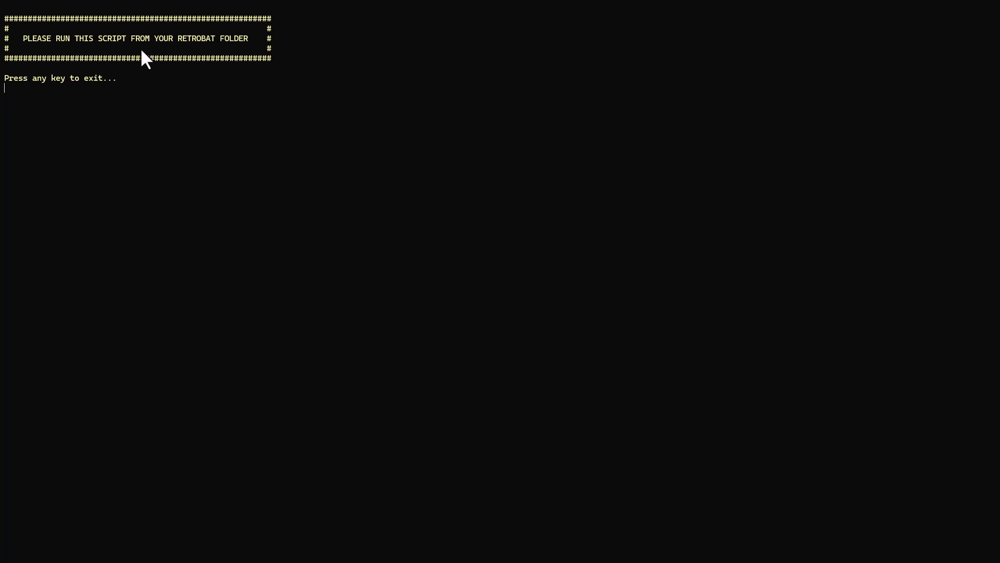
pyautogui.press('Return')
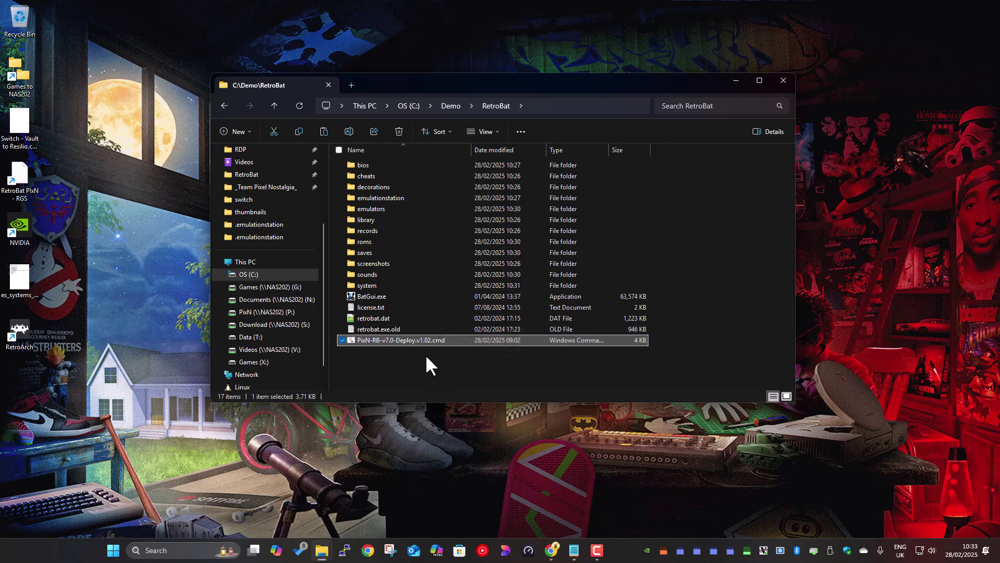
# Step: Restore the original file name by renaming retrobat.exe.old to retrobat.exe
pyautogui.click(389, 330)
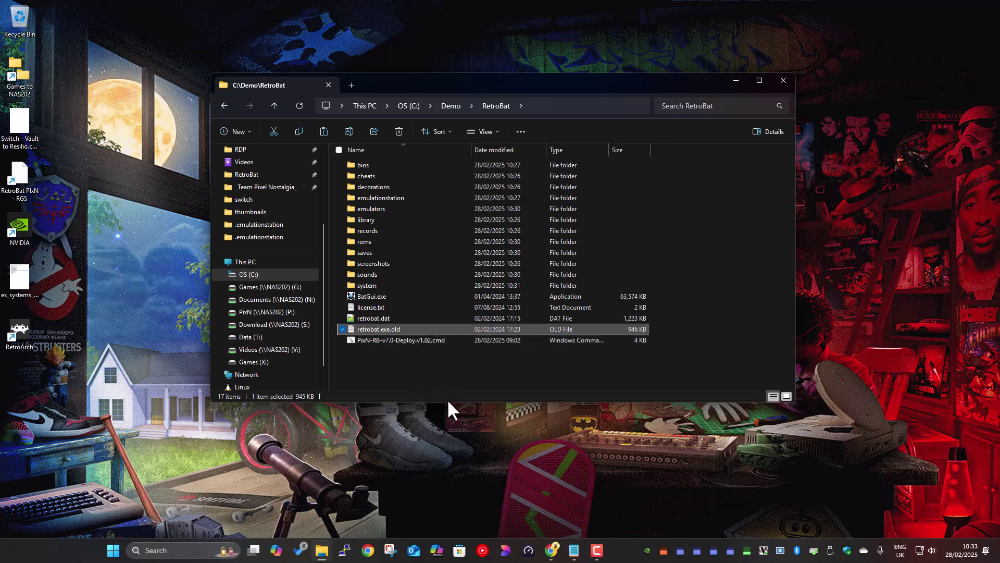
pyautogui.press('F2')
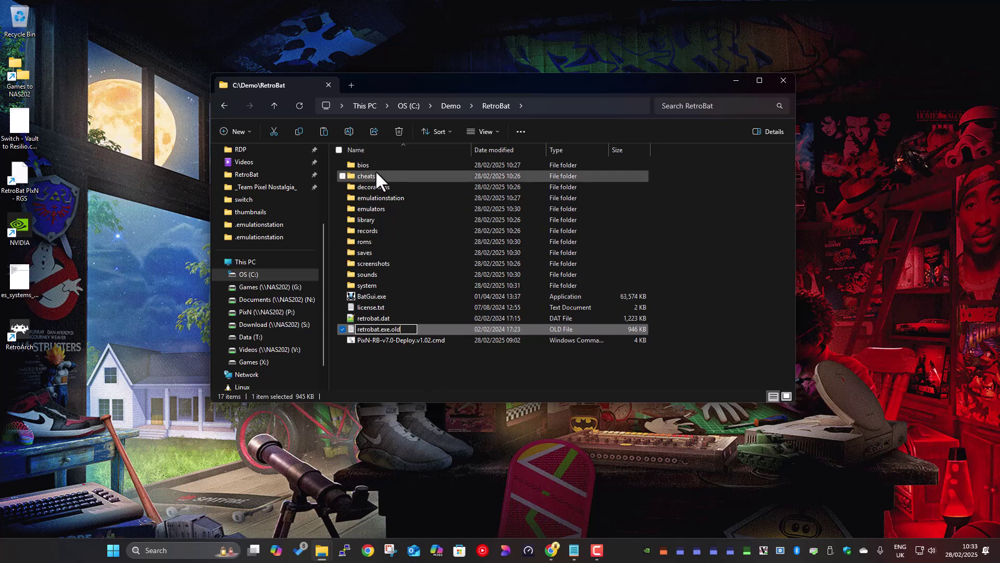
pyautogui.press('BackSpace')
pyautogui.press('BackSpace')
pyautogui.press('BackSpace')
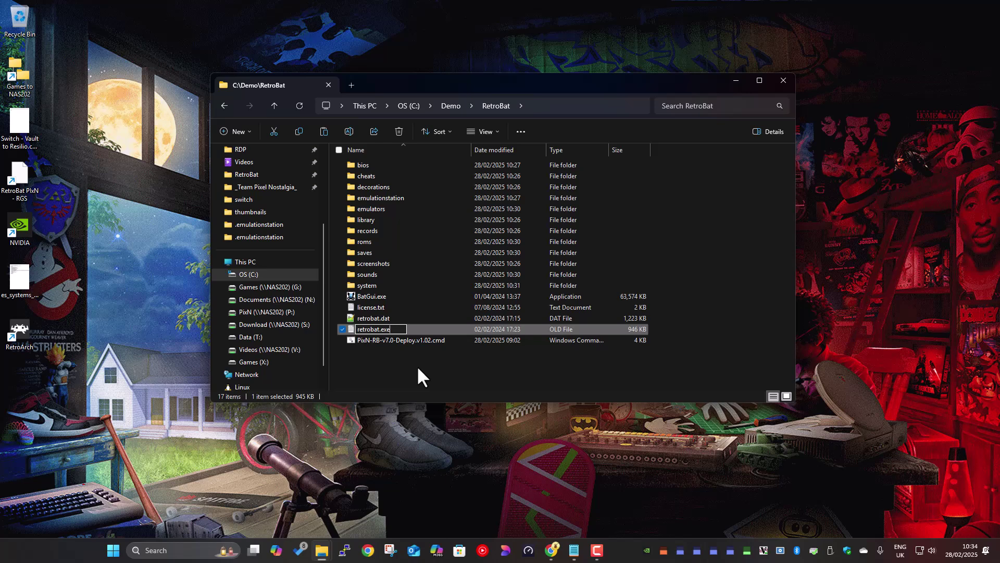
pyautogui.press('Return')
pyautogui.press('Return')
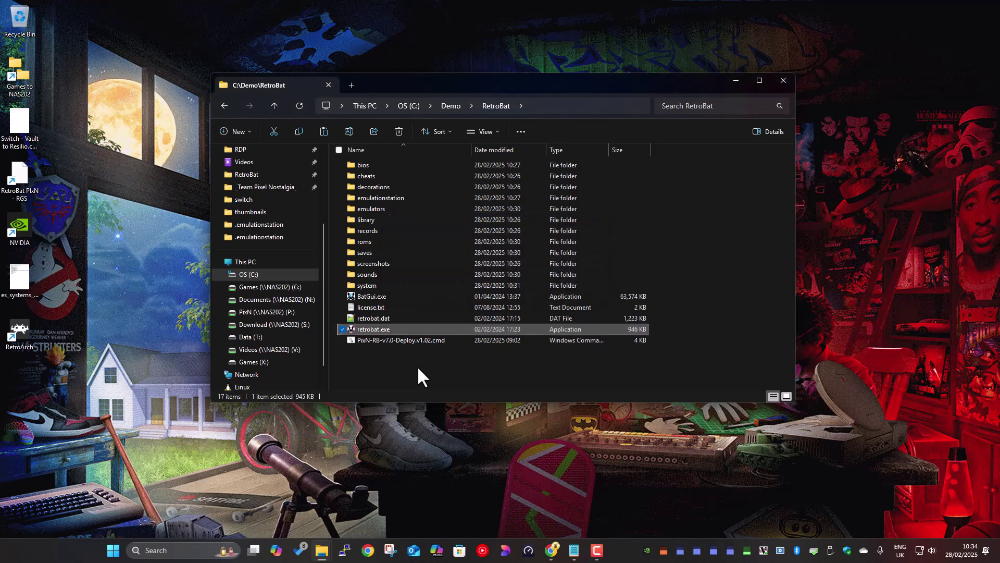
# Step: Run PixN-RB-v7.0-Deploy.v1.02.cmd from the RetroBat folder to start the configuration download, and enlarge its terminal window
pyautogui.click(441, 342)
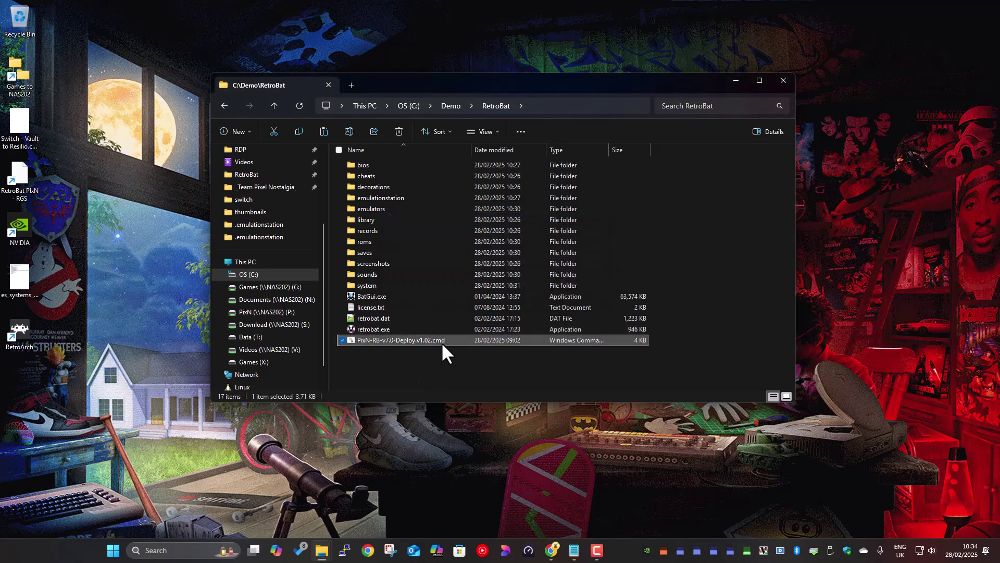
pyautogui.press('Return')
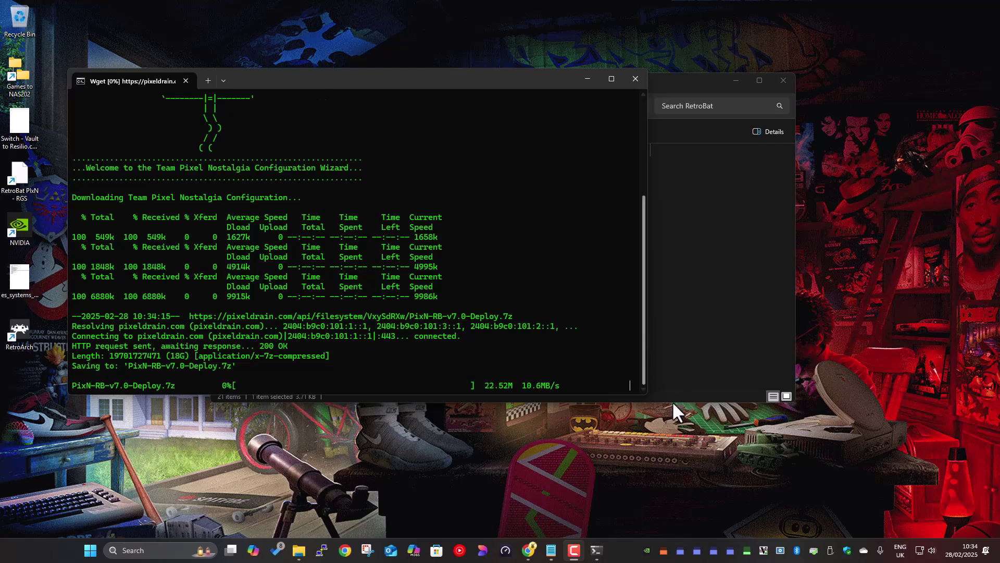
pyautogui.moveTo(646, 395); pyautogui.dragTo(934, 511)
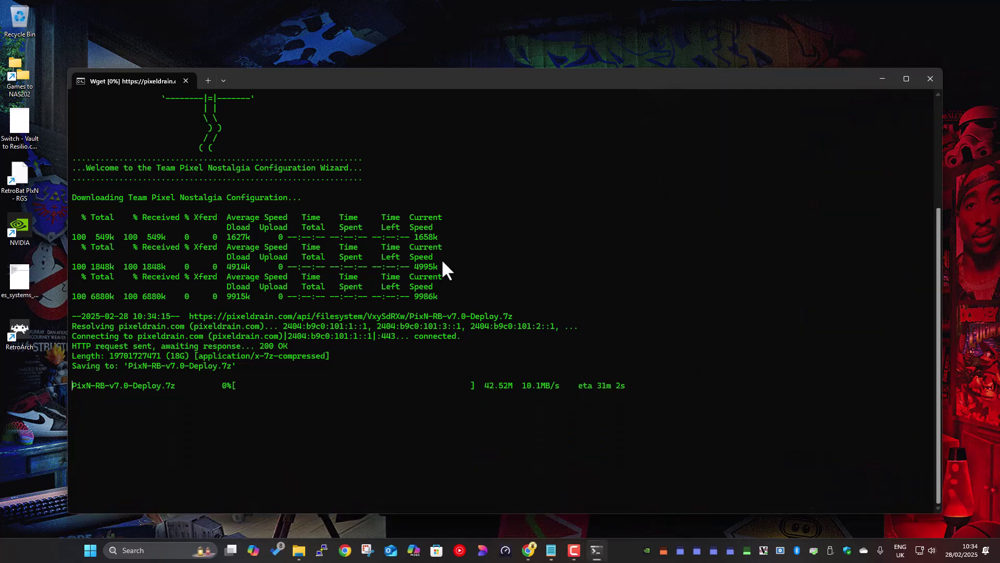